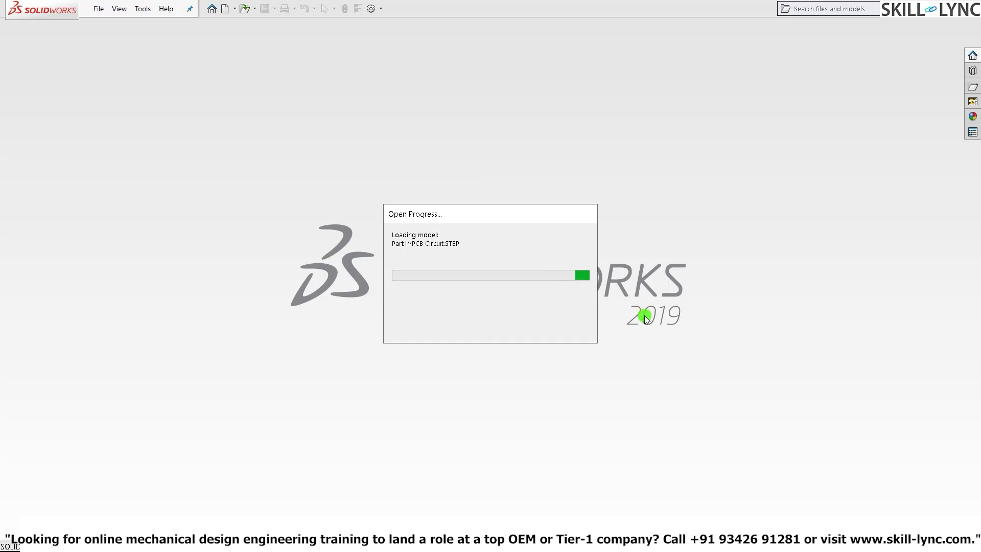
Import the PCB Circuit STEP model as an assembly using the Assembly template.
{"action": "left_click", "coordinate": [209, 200]}
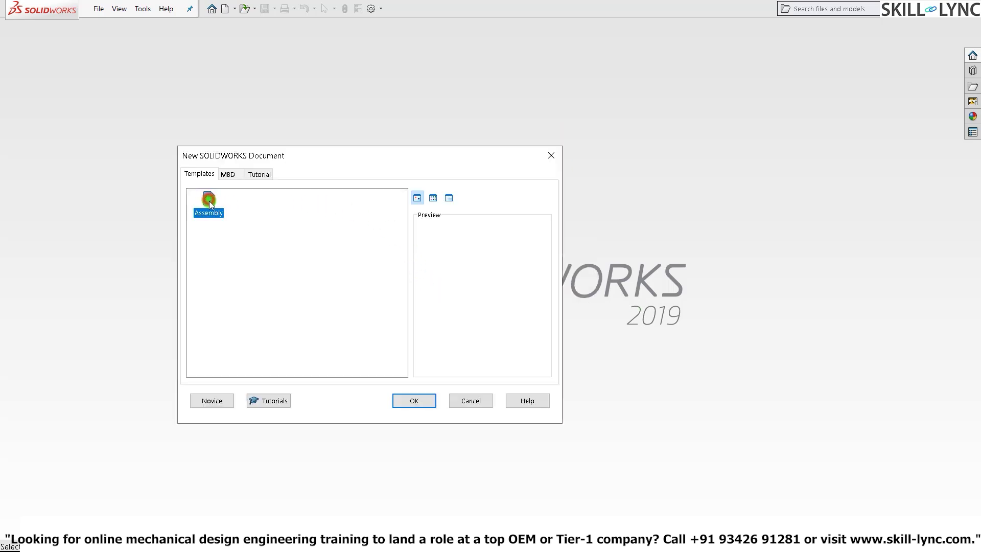
{"action": "left_click", "coordinate": [414, 401]}
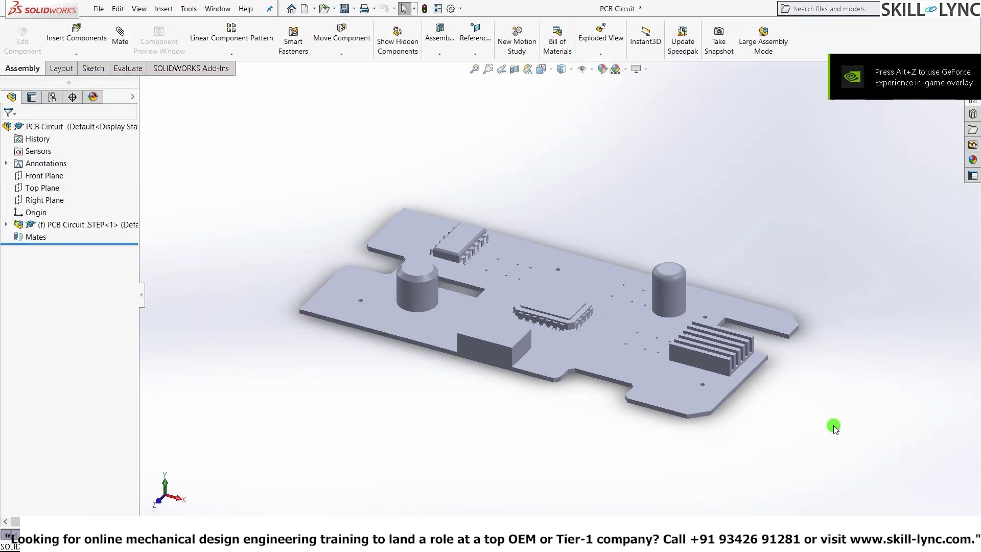
{"action": "left_click", "coordinate": [625, 178]}
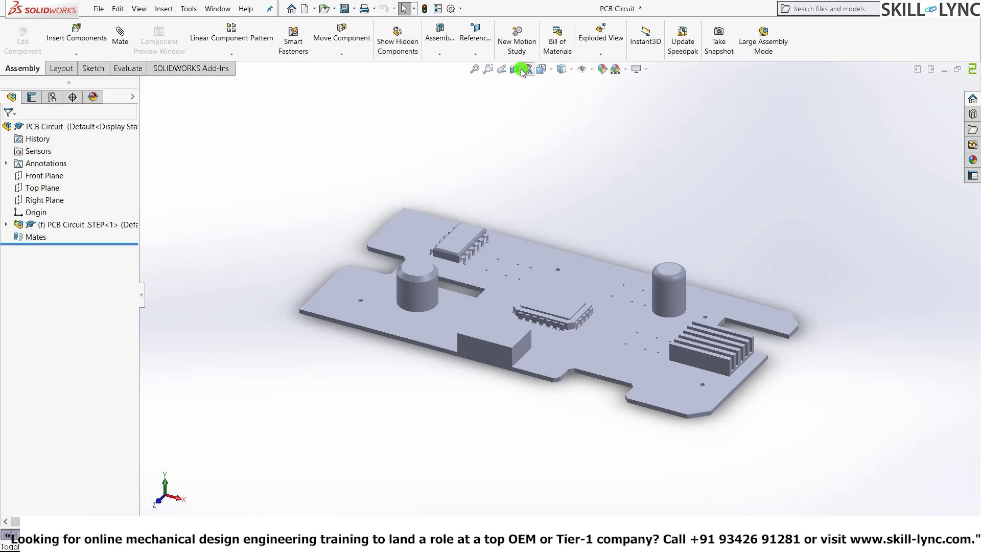
Set the PCB assembly's display style to Shaded With Edges.
{"action": "left_click", "coordinate": [542, 69]}
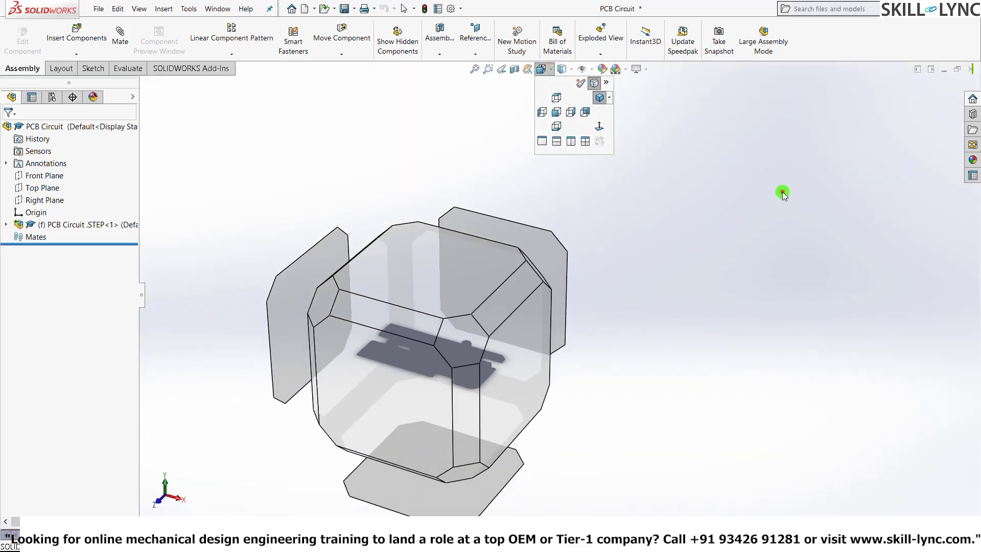
{"action": "left_click", "coordinate": [719, 193]}
{"action": "left_click", "coordinate": [572, 70]}
{"action": "left_click", "coordinate": [563, 83]}
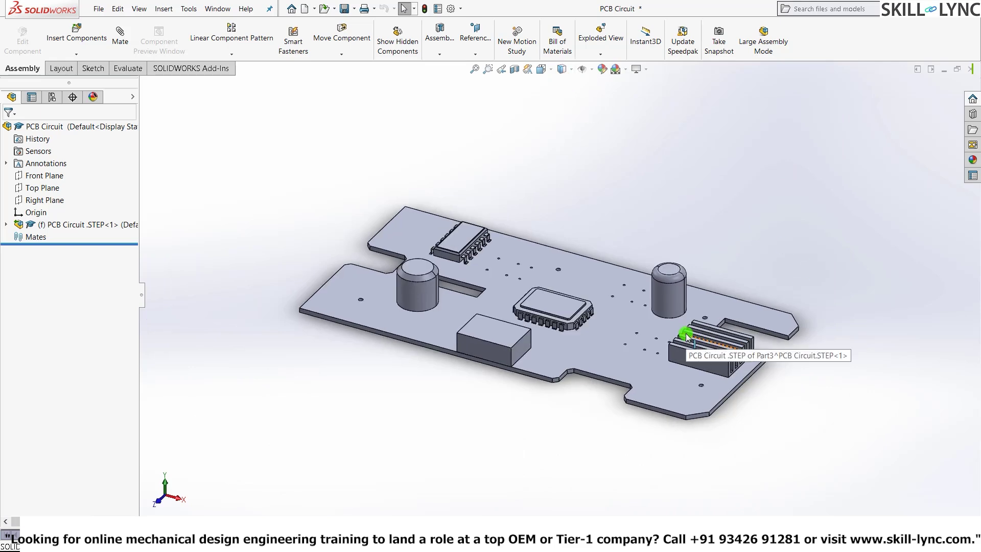
{"action": "middle_click_drag", "start_coordinate": [686, 333], "coordinate": [714, 169]}
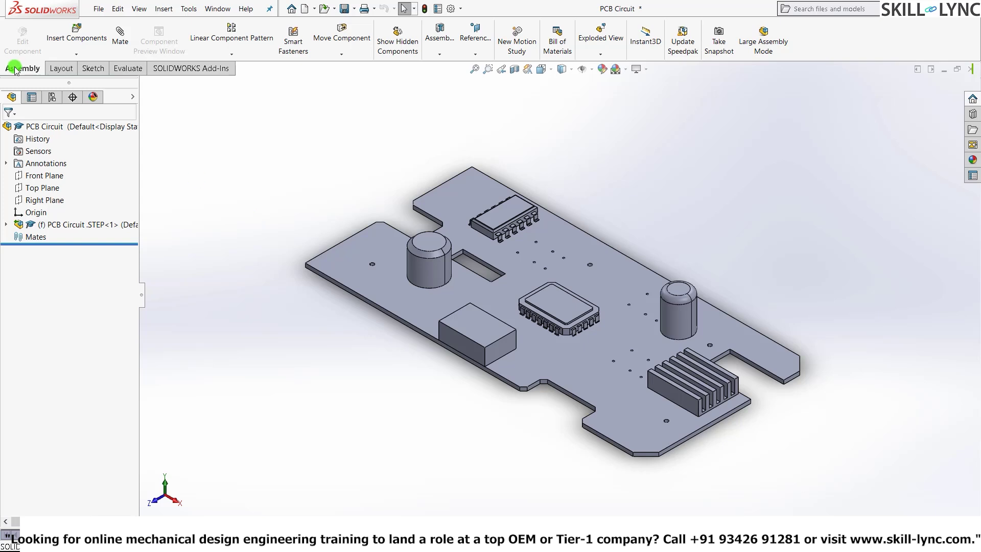
Enable the SOLIDWORKS Simulation add-in and bring up its commands.
{"action": "left_click", "coordinate": [206, 73]}
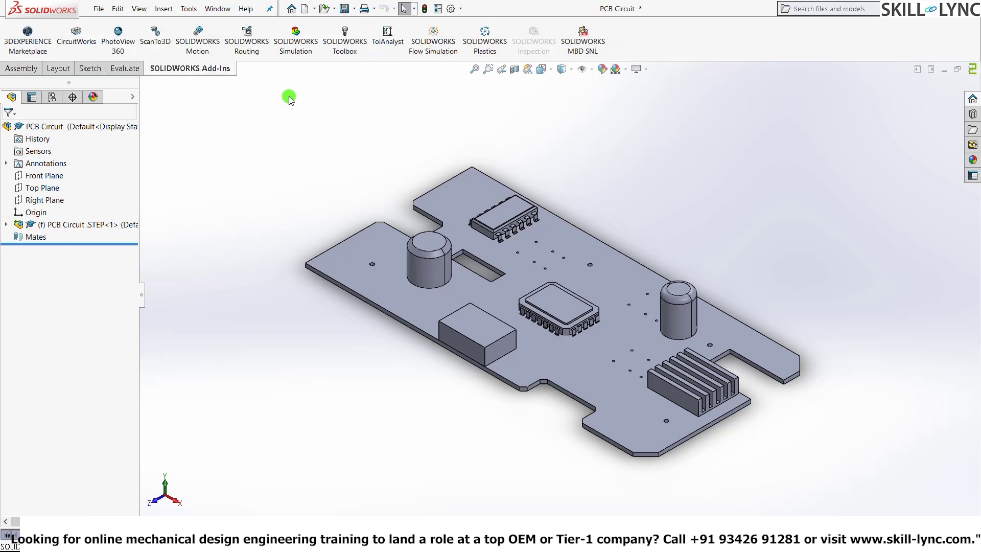
{"action": "left_click", "coordinate": [295, 43]}
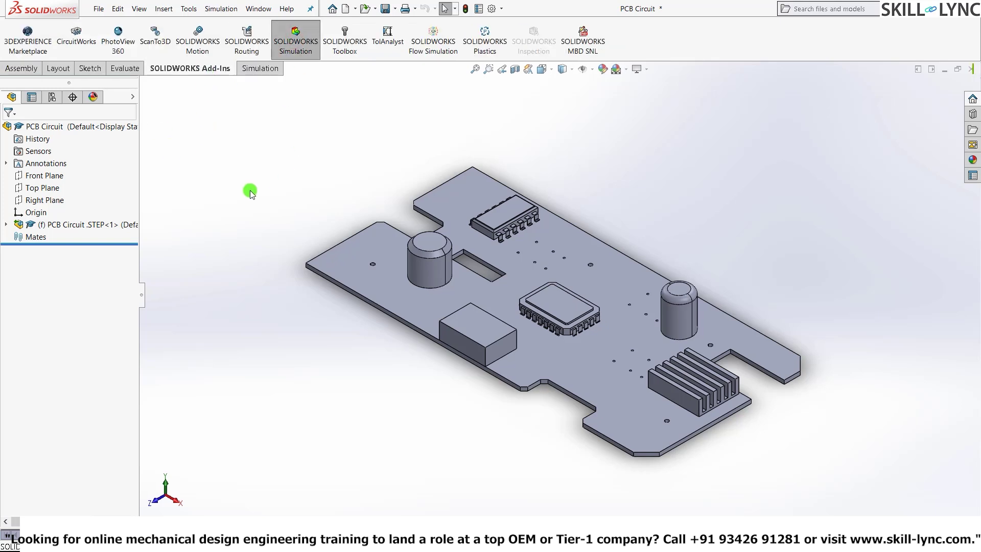
{"action": "left_click", "coordinate": [253, 72]}
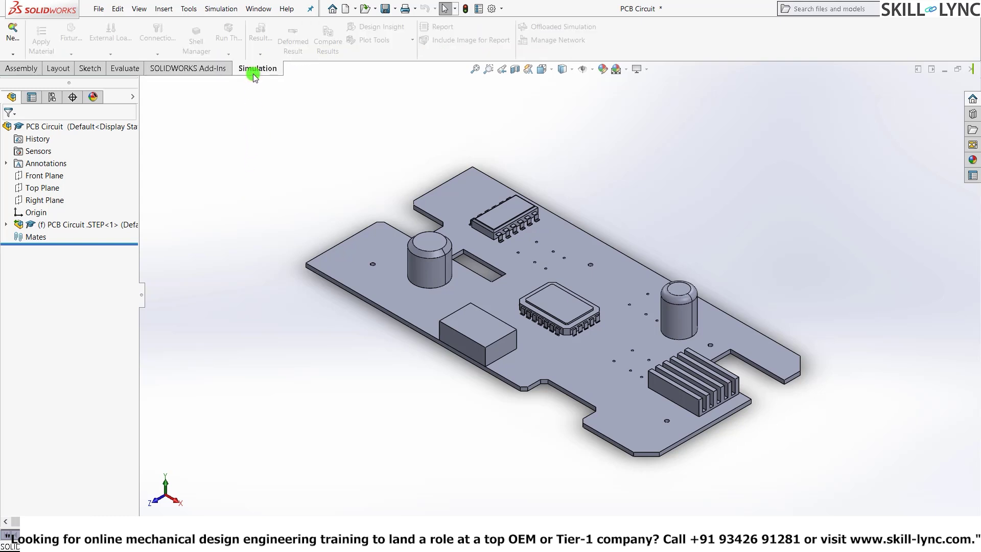
Create a Drop Test simulation study named "Drop Test PCB board".
{"action": "left_click", "coordinate": [7, 35]}
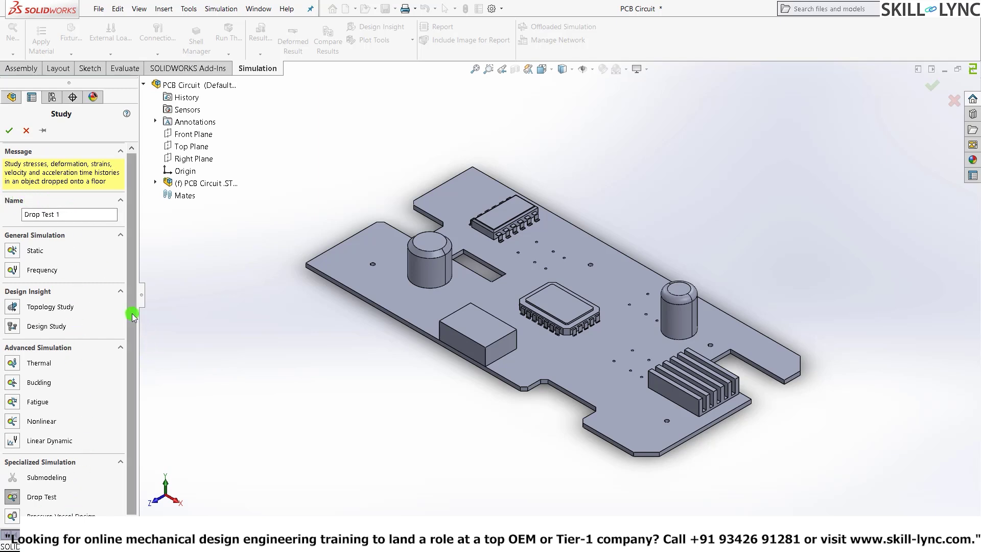
{"action": "scroll", "coordinate": [129, 358], "scroll_direction": "down", "scroll_amount": 1}
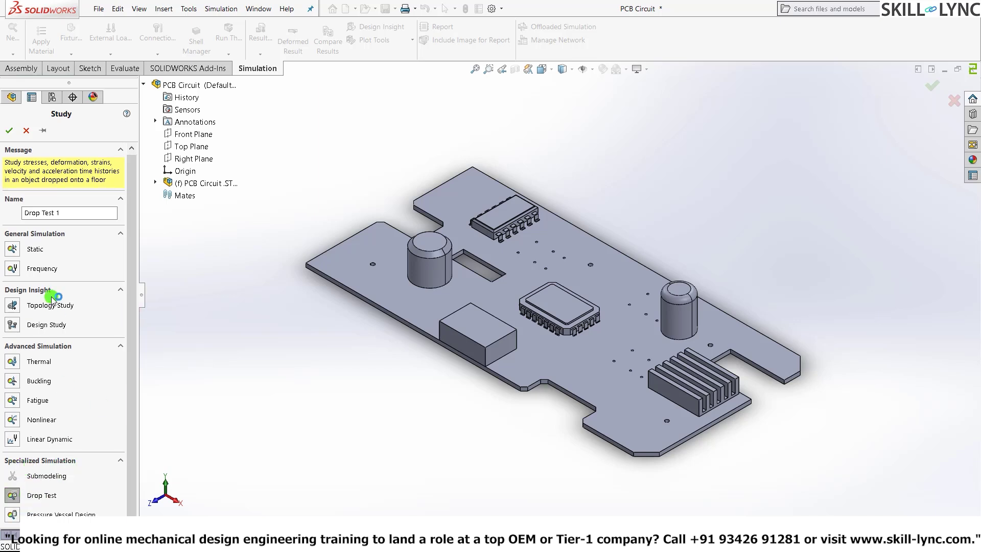
{"action": "left_click", "coordinate": [69, 216]}
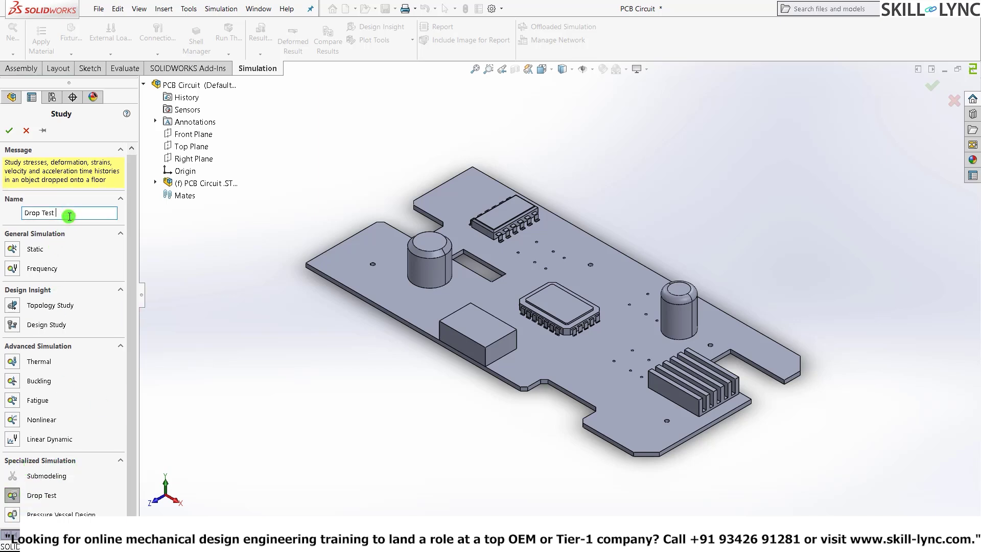
{"action": "type", "text": "PCB Board"}
{"action": "left_click", "coordinate": [11, 134]}
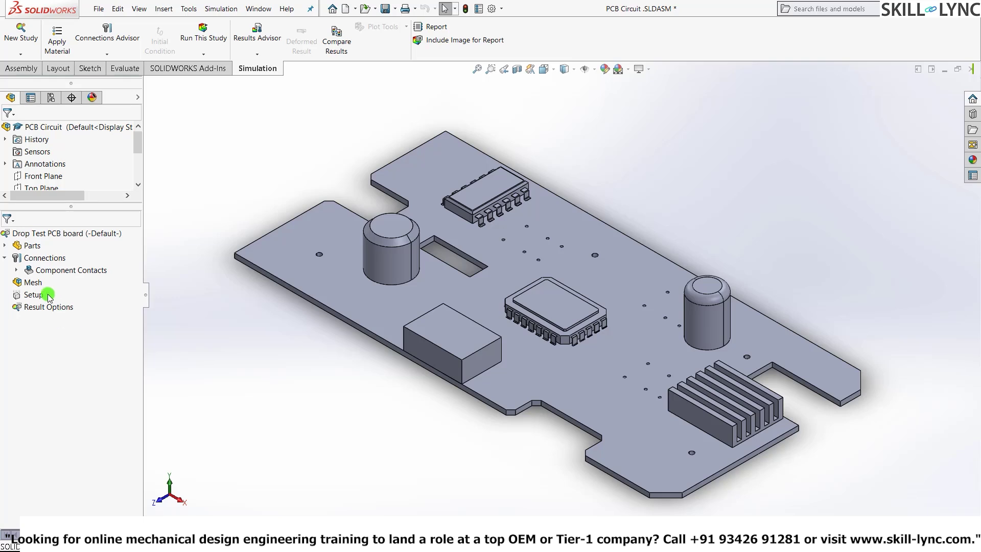
Assign the Custom Plastic material from the custom materials library to the circuit board, Part1, in the study.
{"action": "left_click", "coordinate": [5, 248]}
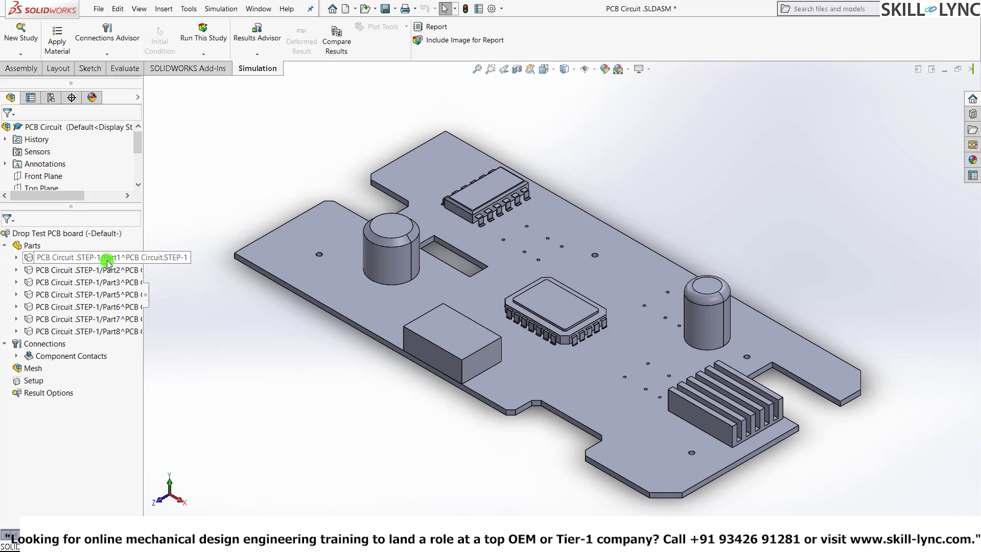
{"action": "left_click", "coordinate": [297, 261]}
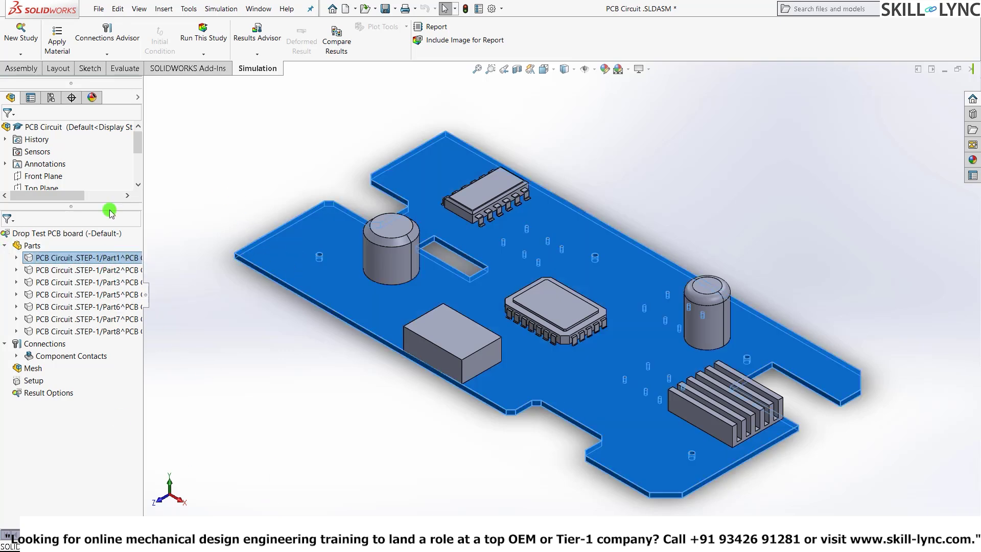
{"action": "right_click", "coordinate": [76, 259]}
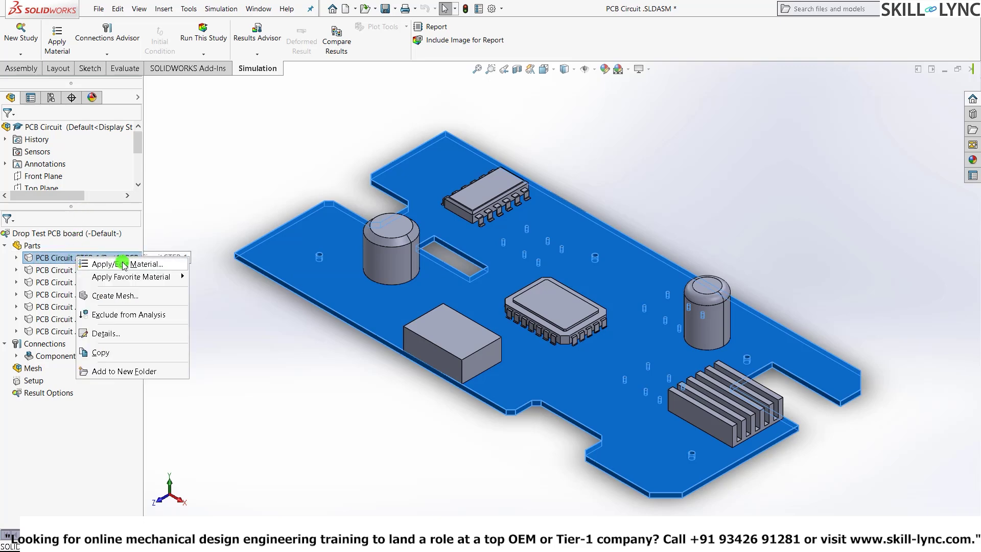
{"action": "left_click", "coordinate": [122, 264]}
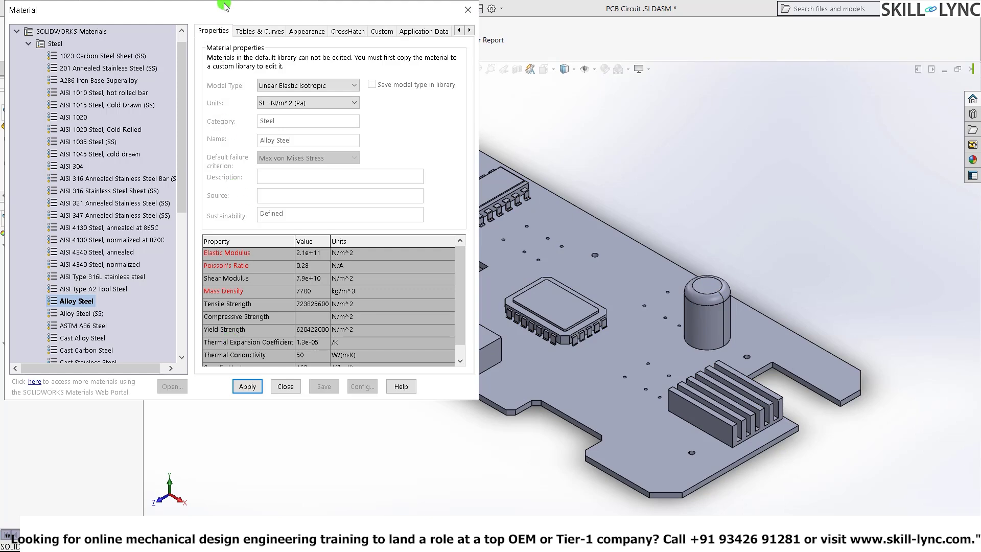
{"action": "left_click_drag", "start_coordinate": [226, 7], "coordinate": [442, 61]}
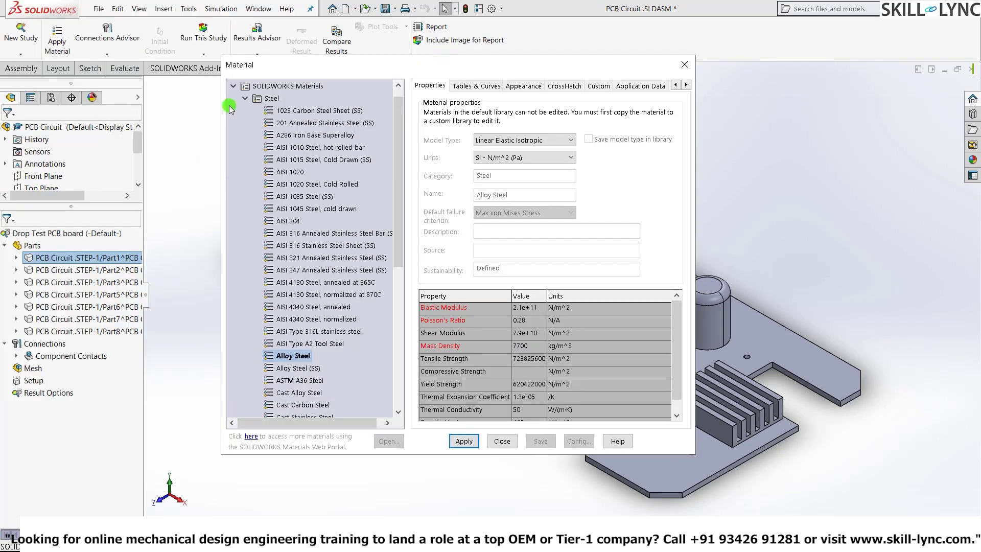
{"action": "left_click", "coordinate": [244, 98]}
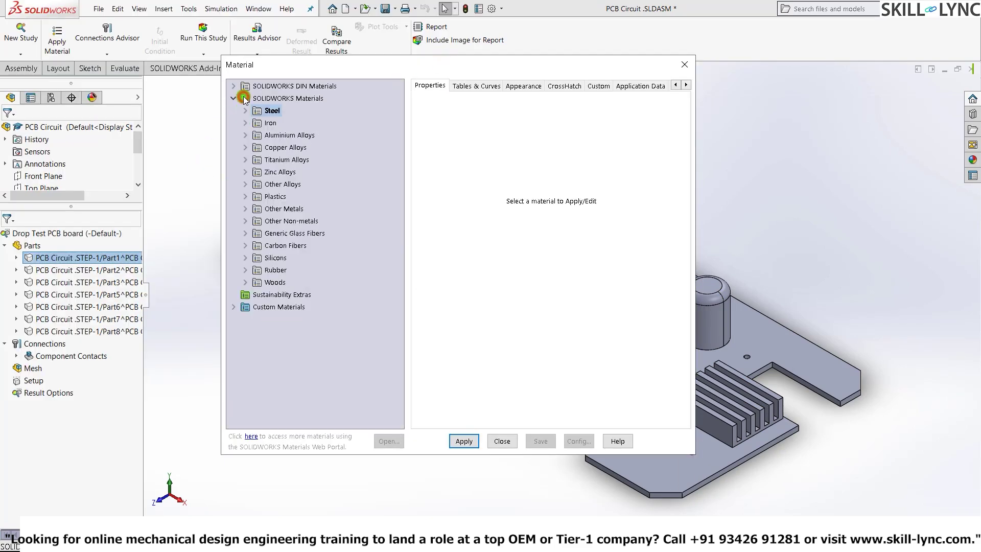
{"action": "left_click", "coordinate": [233, 307]}
{"action": "left_click", "coordinate": [247, 319]}
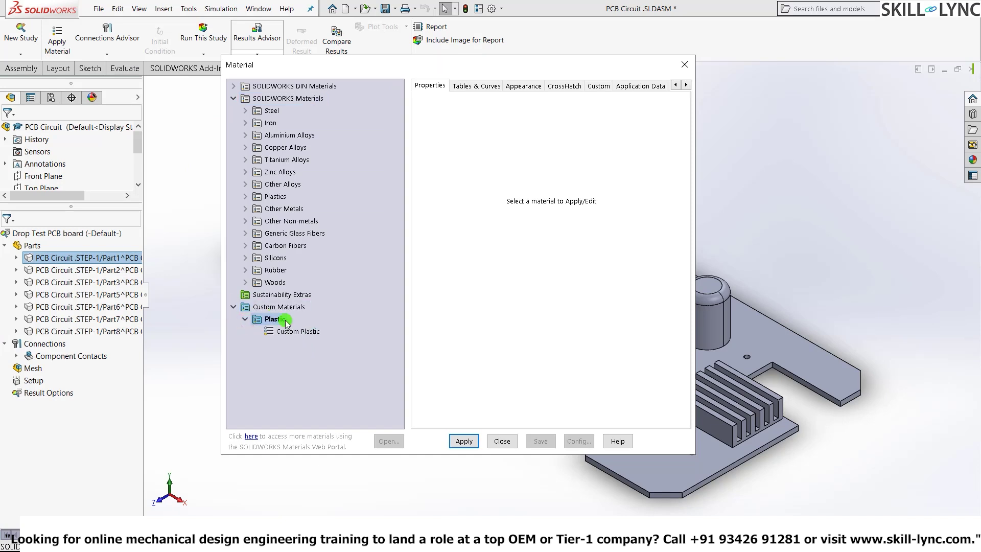
{"action": "left_click", "coordinate": [299, 332]}
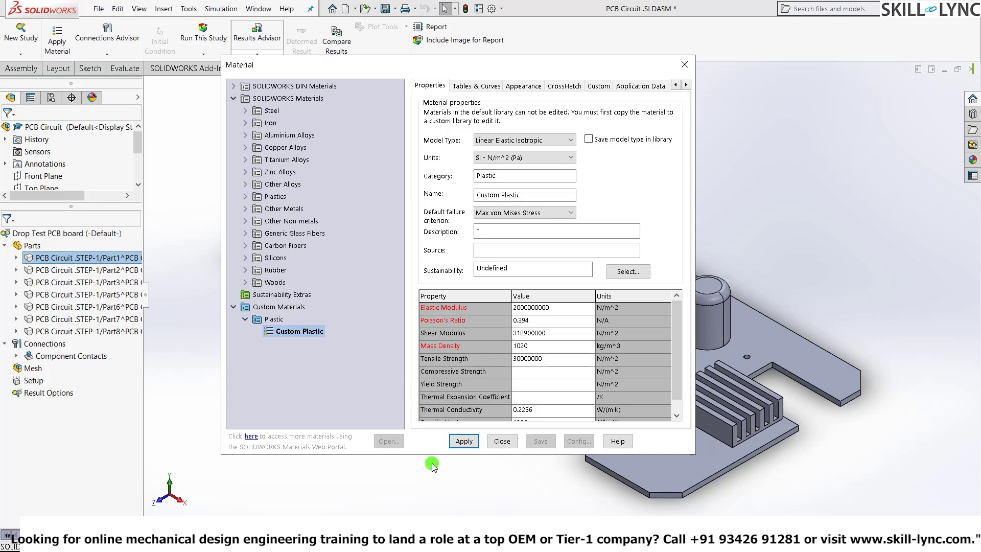
{"action": "left_click", "coordinate": [462, 441]}
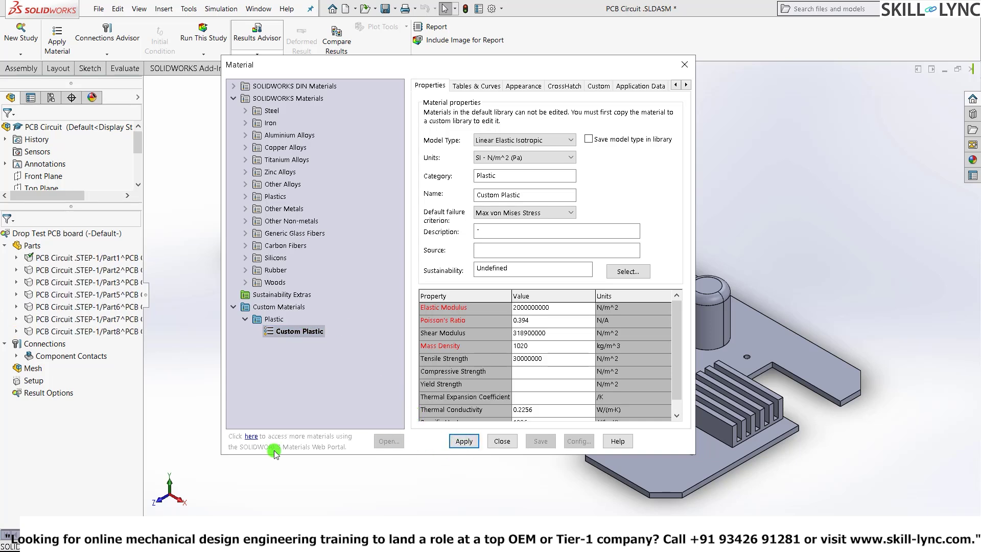
{"action": "left_click", "coordinate": [502, 441]}
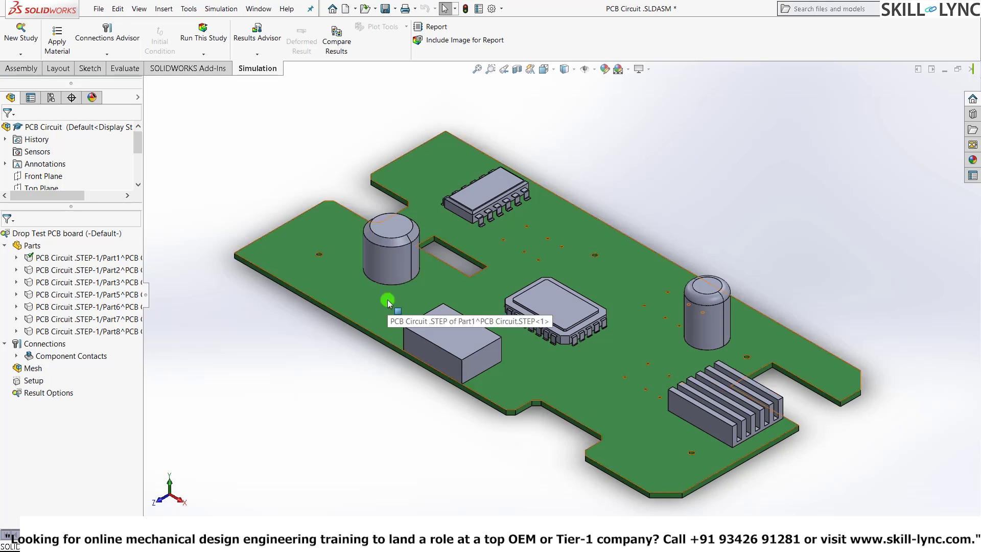
Assign Alloy Steel to all the components mounted on the board, Part2 through Part8.
{"action": "left_click", "coordinate": [113, 271]}
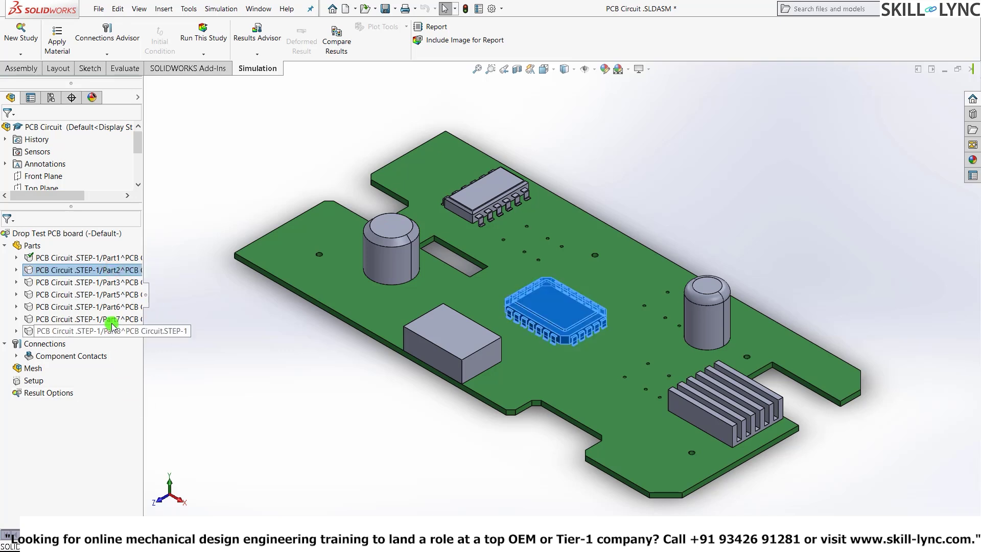
{"action": "left_click", "coordinate": [77, 331], "text": "shift"}
{"action": "right_click", "coordinate": [78, 331]}
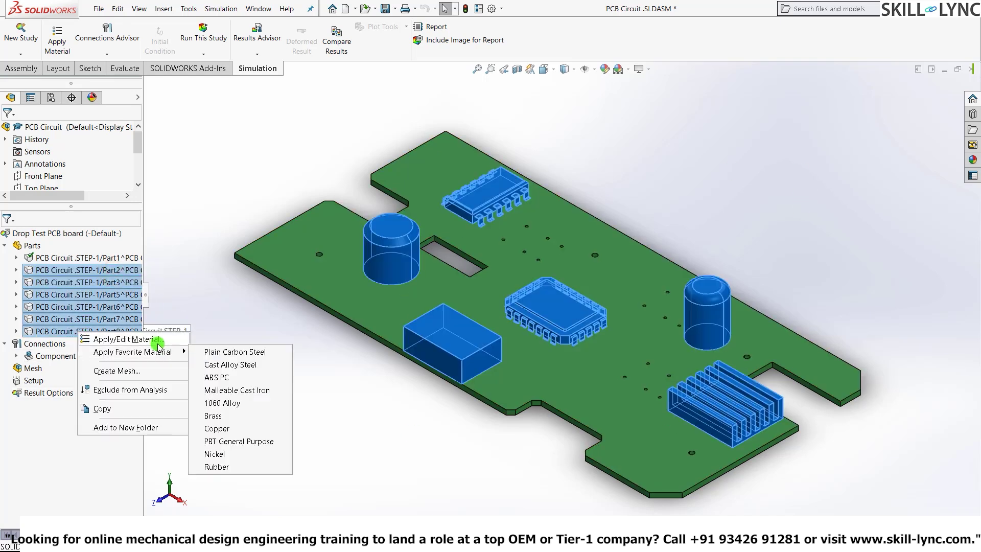
{"action": "left_click", "coordinate": [158, 343]}
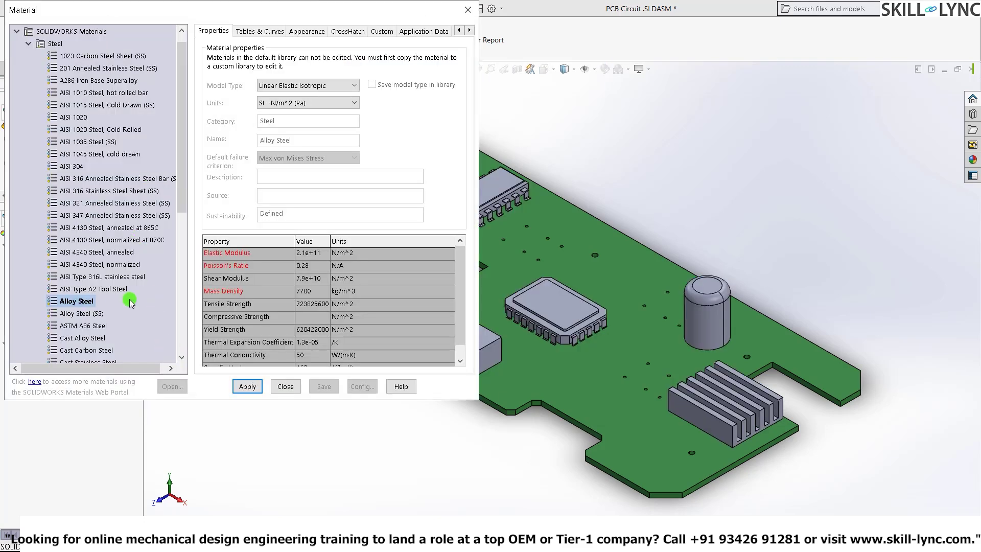
{"action": "left_click", "coordinate": [247, 386]}
{"action": "left_click", "coordinate": [286, 386]}
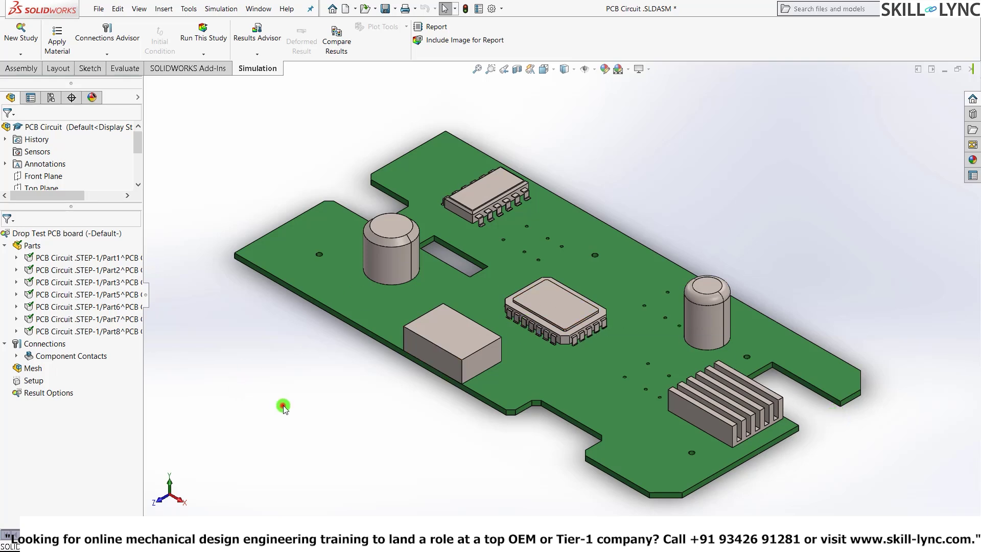
Create a curvature-based mesh for the study with a maximum element size of 9.00 mm.
{"action": "left_click", "coordinate": [4, 344]}
{"action": "right_click", "coordinate": [21, 359]}
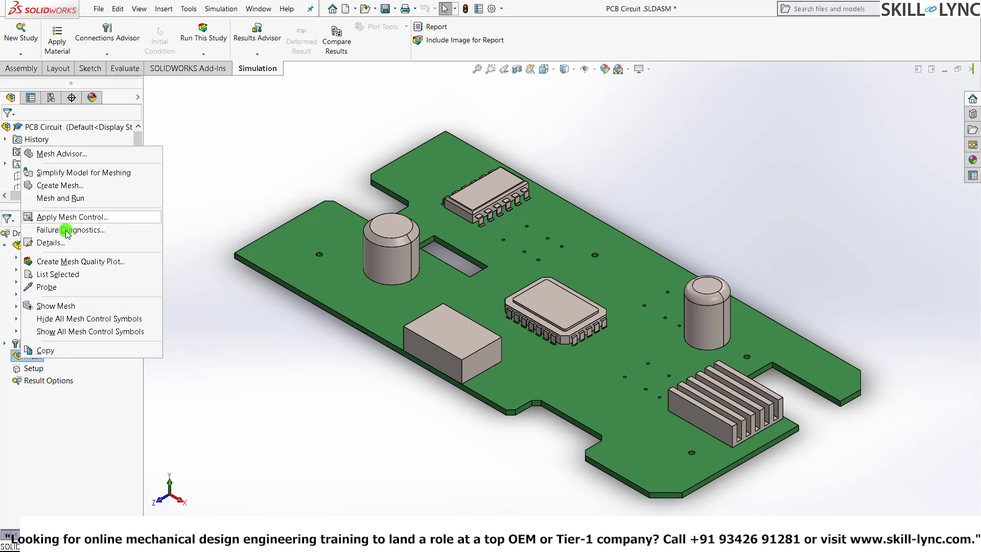
{"action": "left_click", "coordinate": [76, 184]}
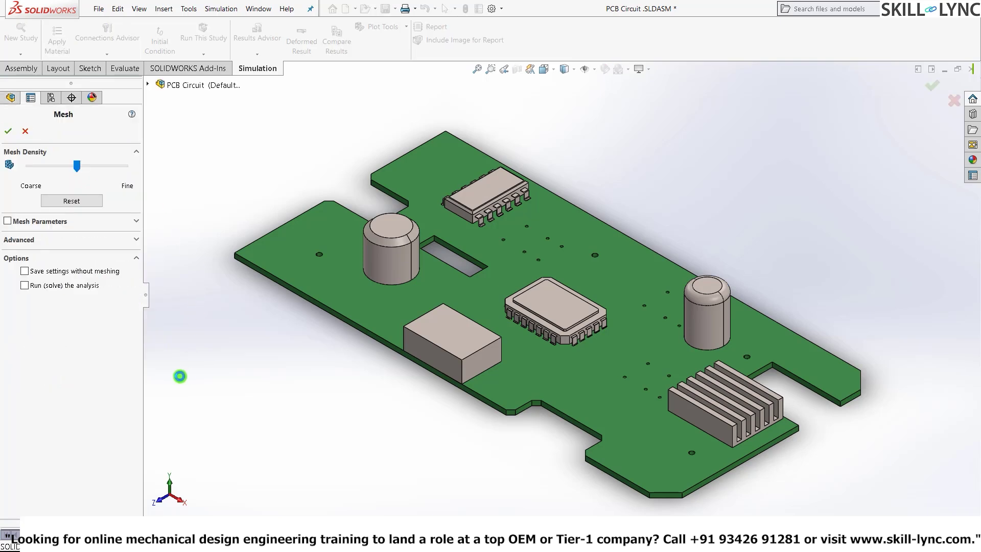
{"action": "left_click", "coordinate": [136, 224]}
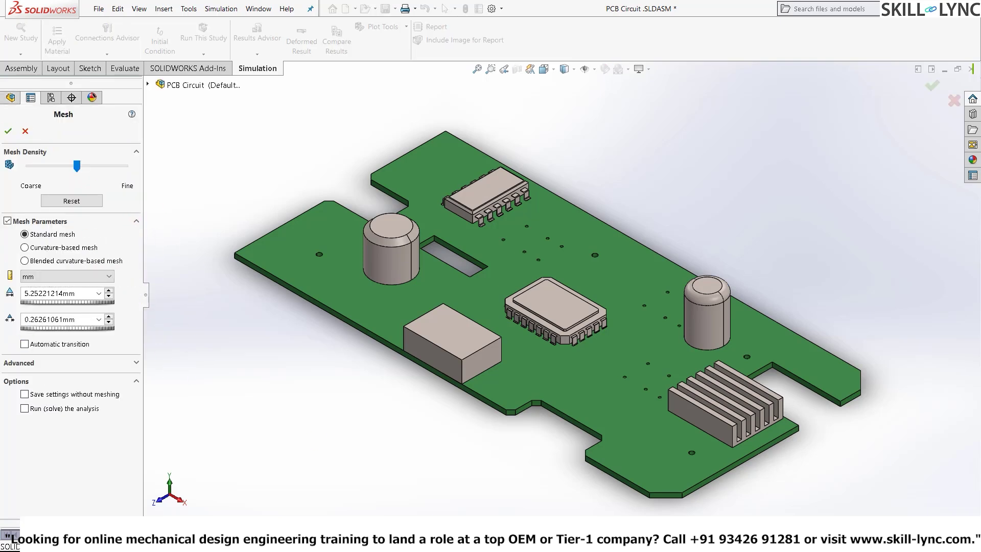
{"action": "left_click", "coordinate": [24, 248]}
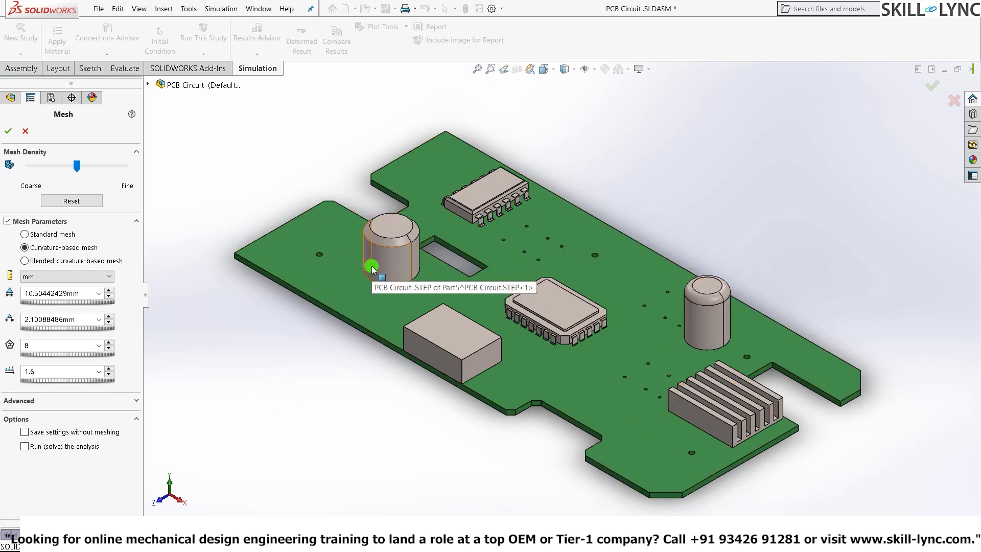
{"action": "double_click", "coordinate": [76, 290]}
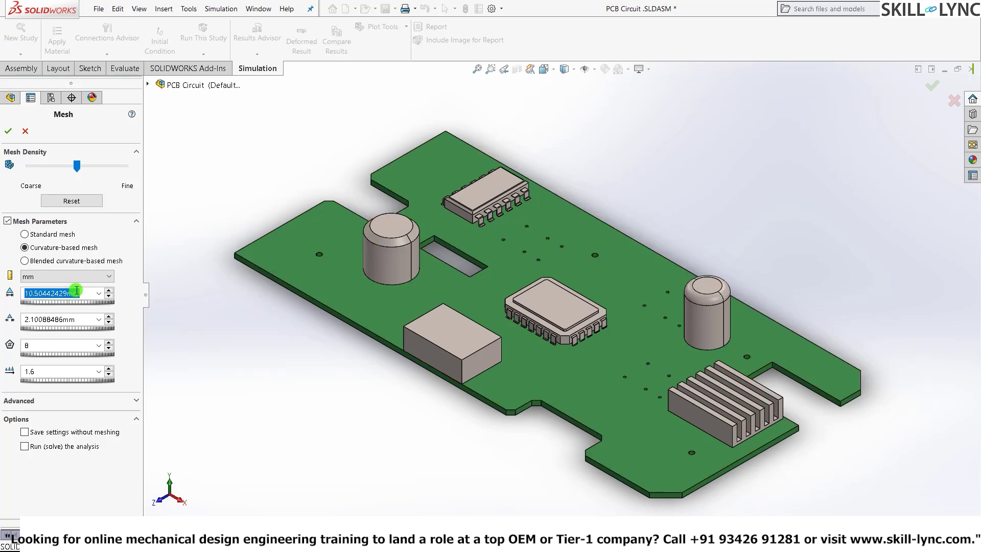
{"action": "type", "text": "9.00mm"}
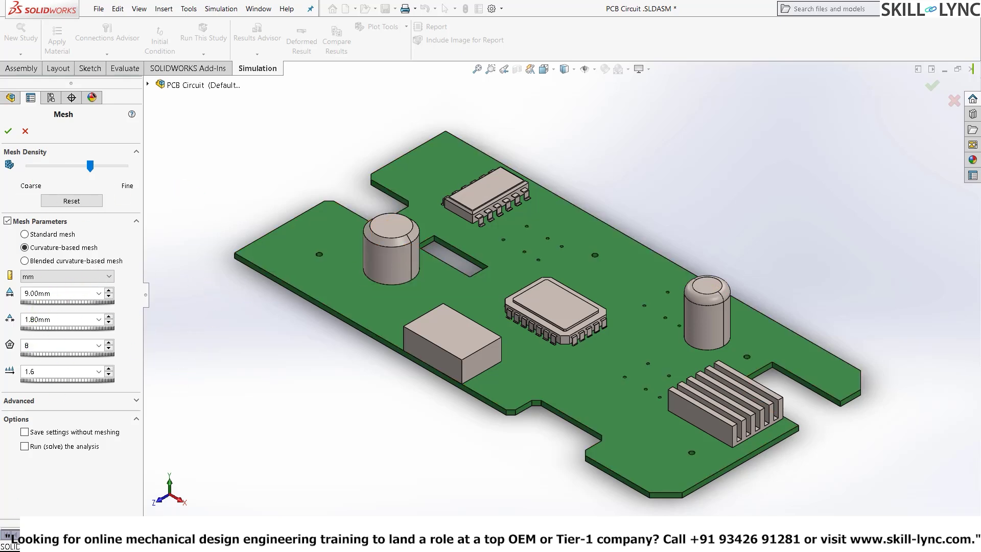
{"action": "left_click", "coordinate": [8, 132]}
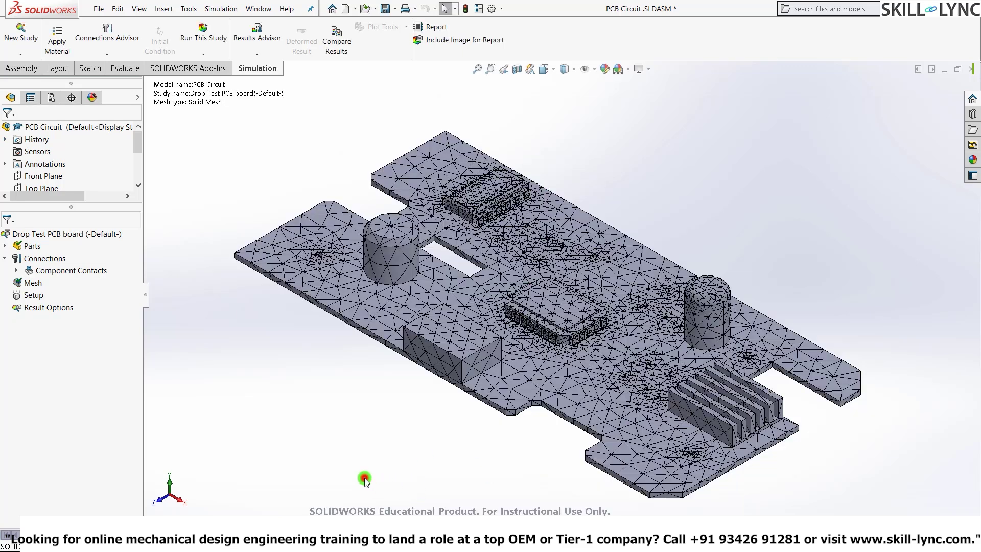
{"action": "scroll", "coordinate": [632, 248], "scroll_direction": "up", "scroll_amount": 2}
{"action": "scroll", "coordinate": [672, 278], "scroll_direction": "down", "scroll_amount": 3}
{"action": "scroll", "coordinate": [519, 258], "scroll_direction": "up", "scroll_amount": 1}
{"action": "scroll", "coordinate": [454, 361], "scroll_direction": "down", "scroll_amount": 1}
{"action": "scroll", "coordinate": [485, 368], "scroll_direction": "up", "scroll_amount": 1}
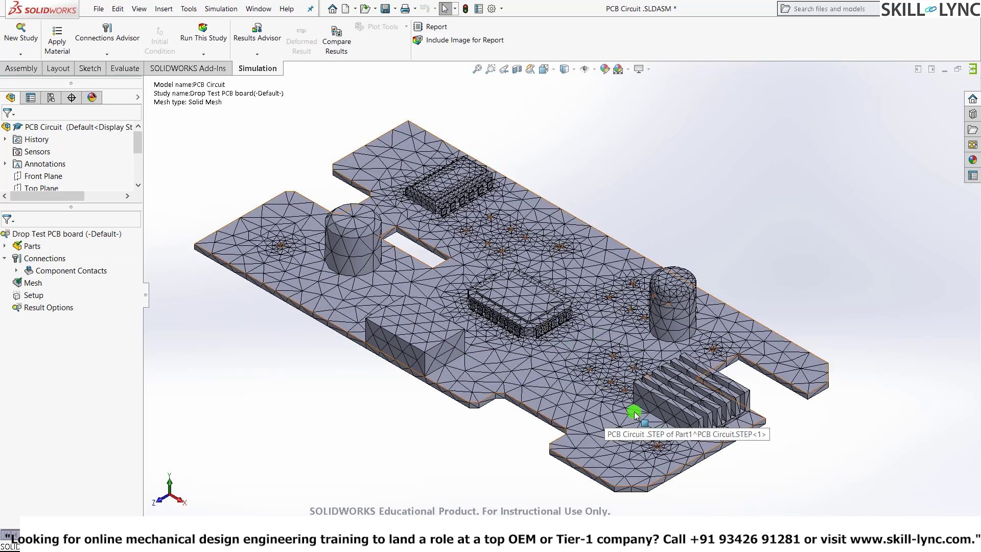
Begin defining the study's drop test setup and specify it by drop height.
{"action": "left_click", "coordinate": [33, 295]}
{"action": "right_click", "coordinate": [34, 296]}
{"action": "left_click", "coordinate": [56, 306]}
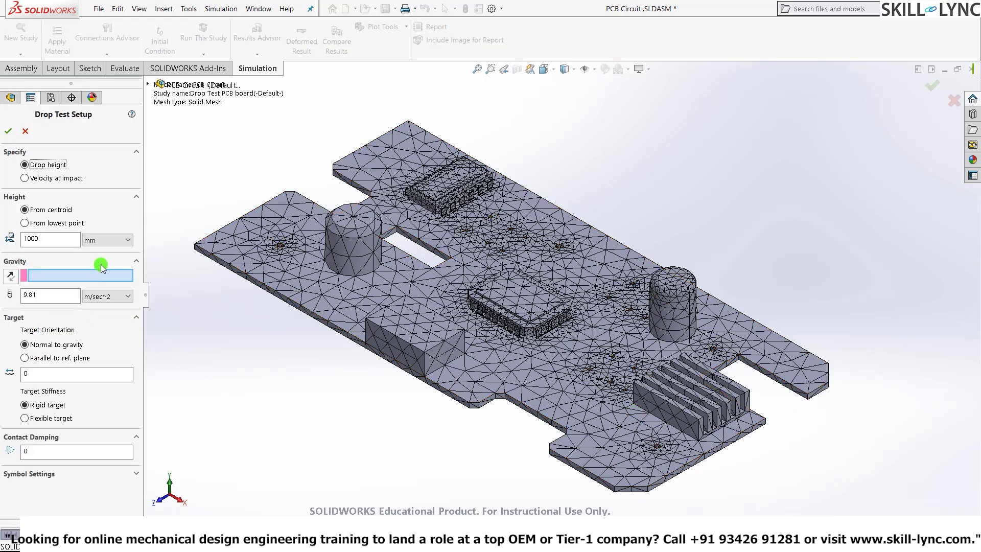
{"action": "left_click", "coordinate": [55, 165]}
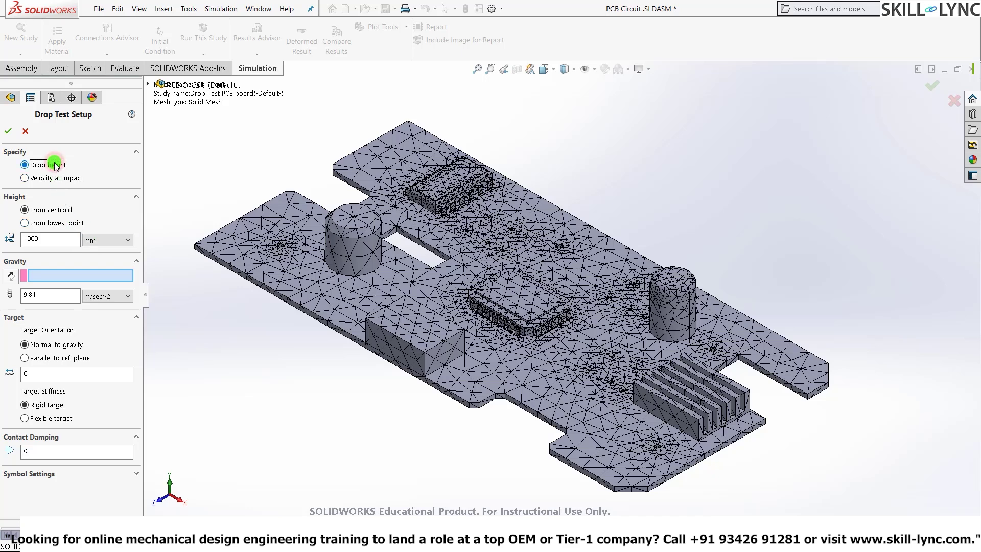
{"action": "left_click", "coordinate": [57, 178]}
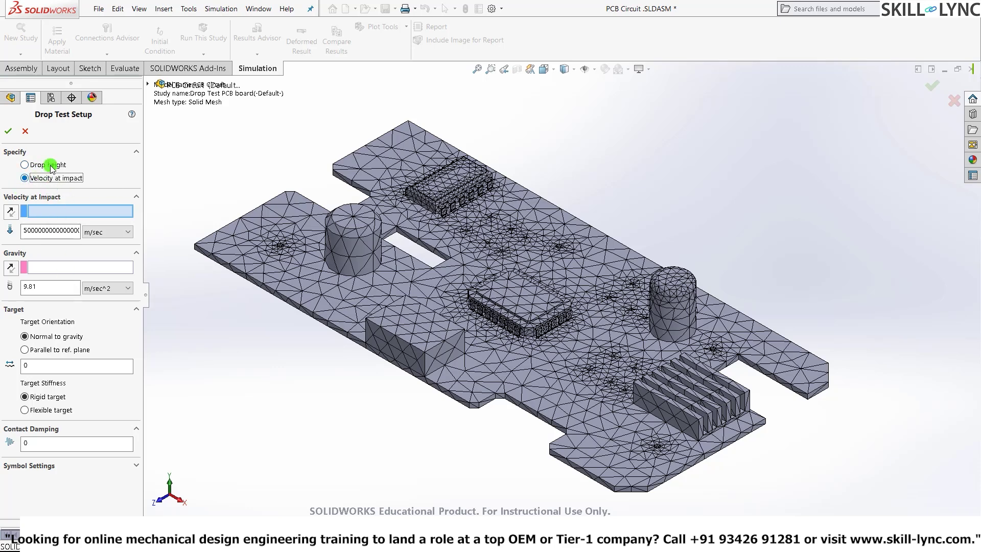
{"action": "left_click", "coordinate": [51, 164]}
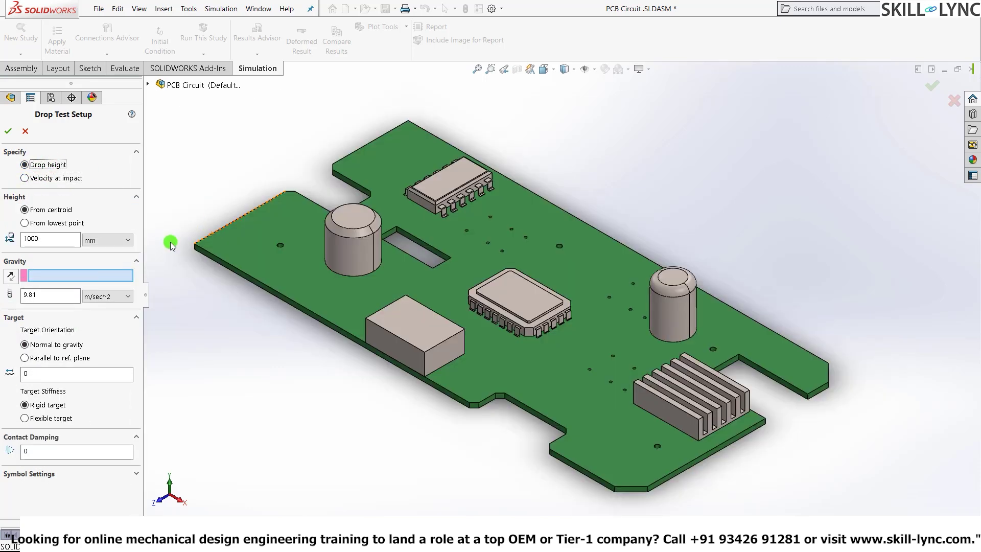
Have the 1000 mm drop height measured from the lowest point of the assembly.
{"action": "left_click", "coordinate": [38, 211]}
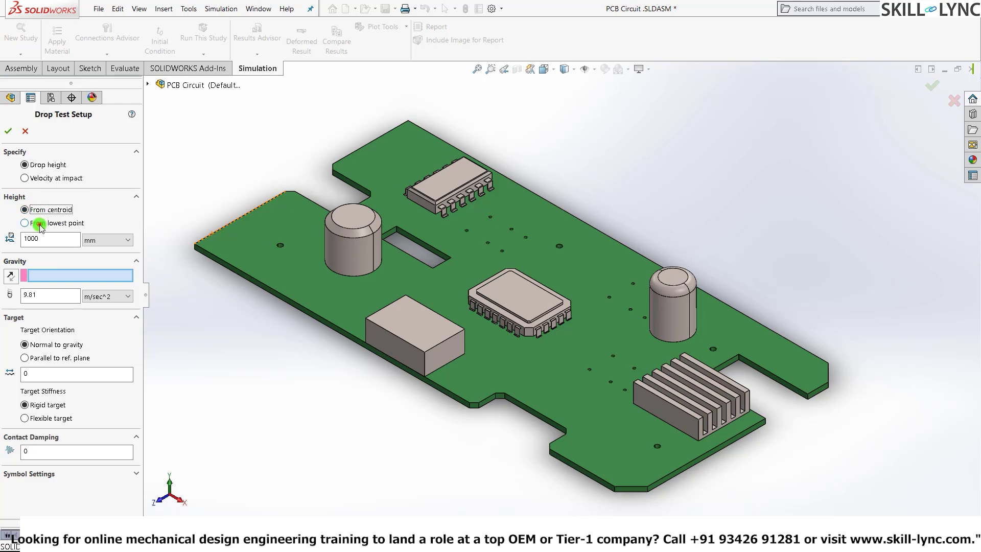
{"action": "left_click", "coordinate": [40, 224]}
{"action": "left_click", "coordinate": [51, 210]}
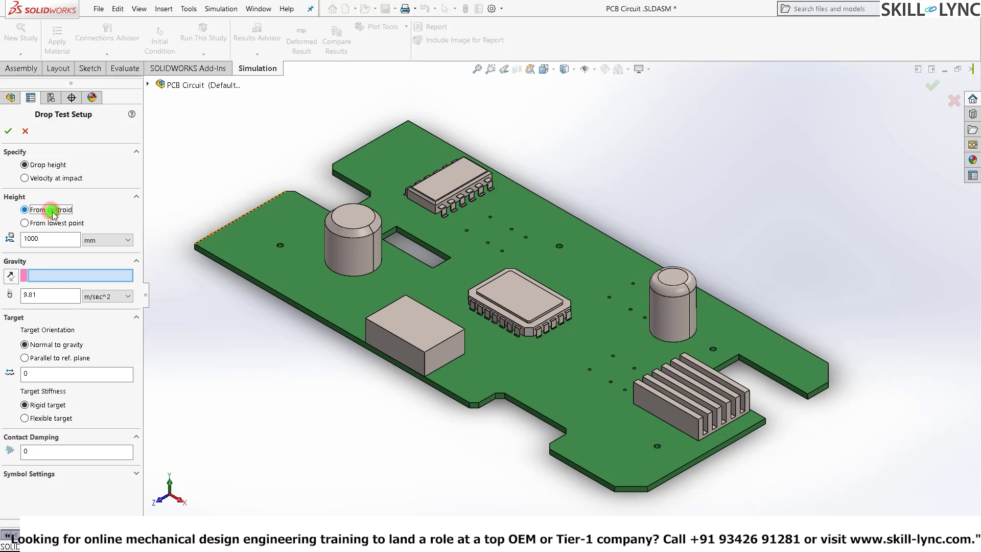
{"action": "left_click", "coordinate": [25, 241]}
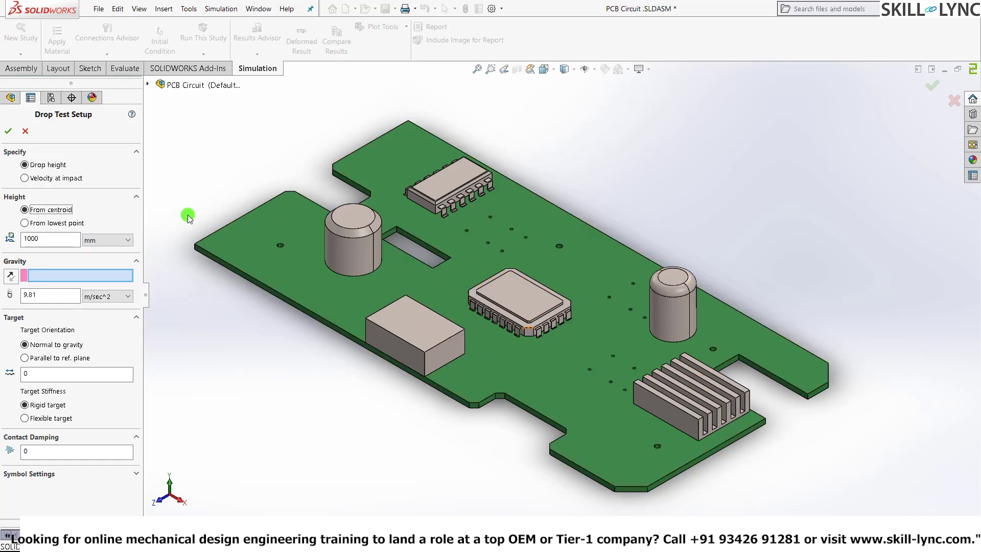
{"action": "left_click", "coordinate": [25, 224]}
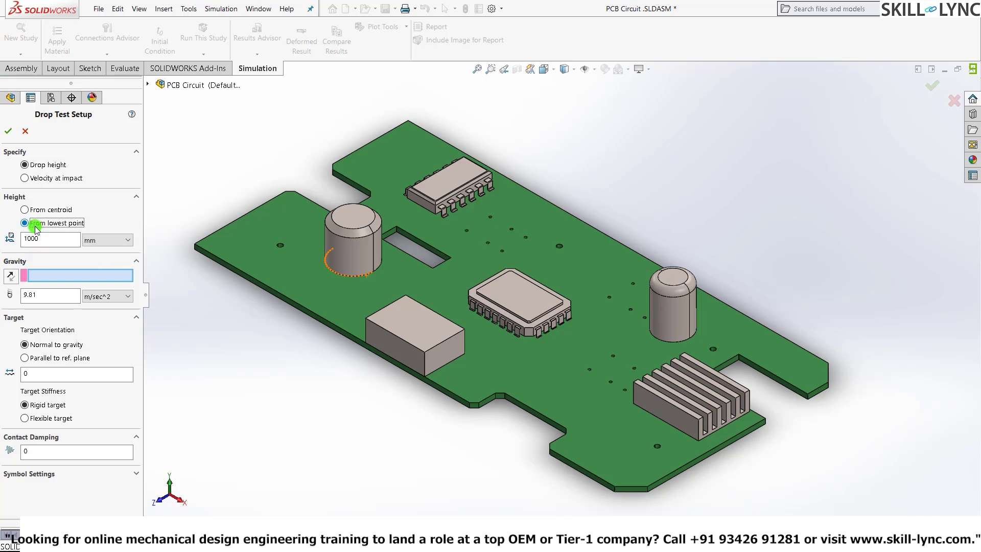
{"action": "left_click", "coordinate": [220, 352]}
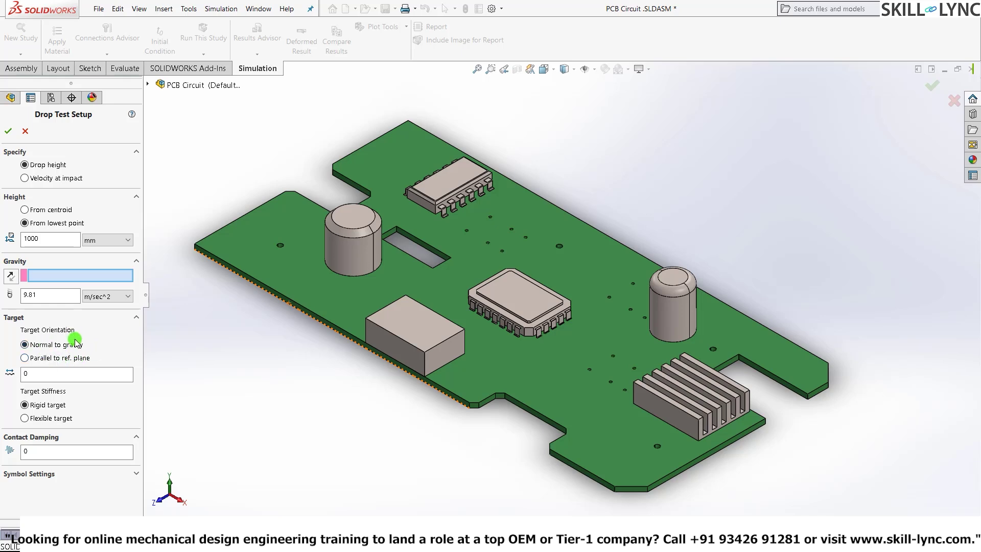
{"action": "left_click", "coordinate": [46, 345]}
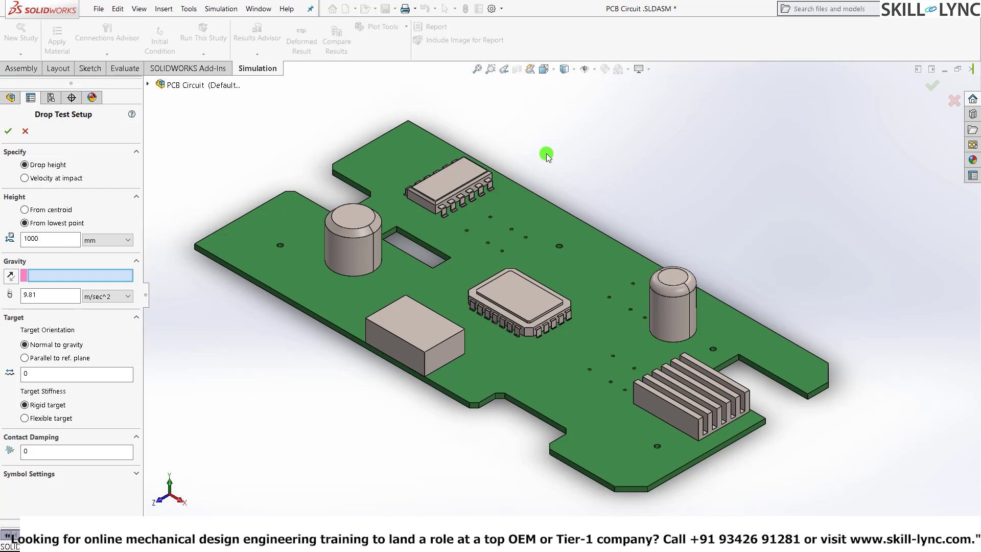
Use PLANE1 from the assembly's feature tree as the gravity direction reference for the drop test.
{"action": "left_click", "coordinate": [39, 277]}
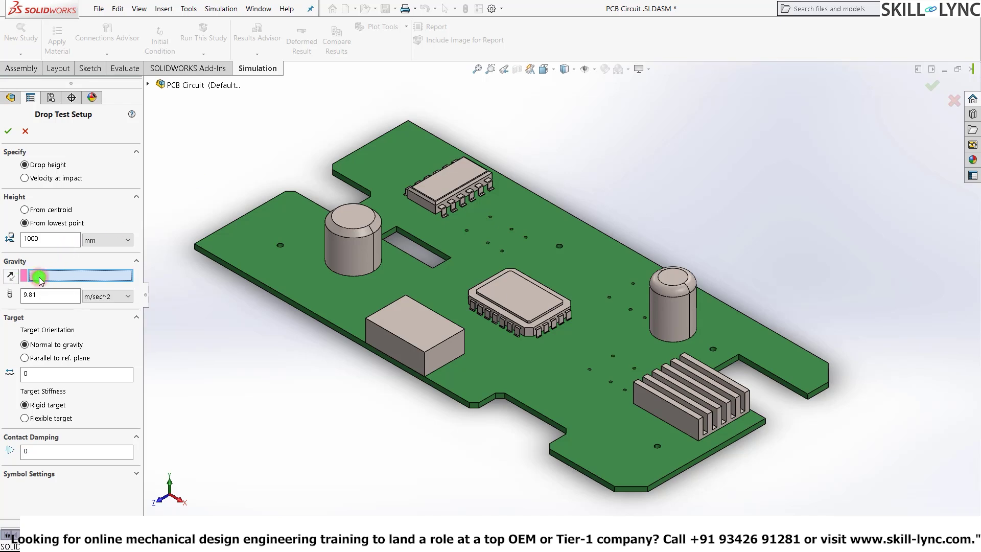
{"action": "left_click", "coordinate": [148, 88]}
{"action": "left_click", "coordinate": [148, 87]}
{"action": "left_click", "coordinate": [149, 87]}
{"action": "left_click", "coordinate": [148, 87]}
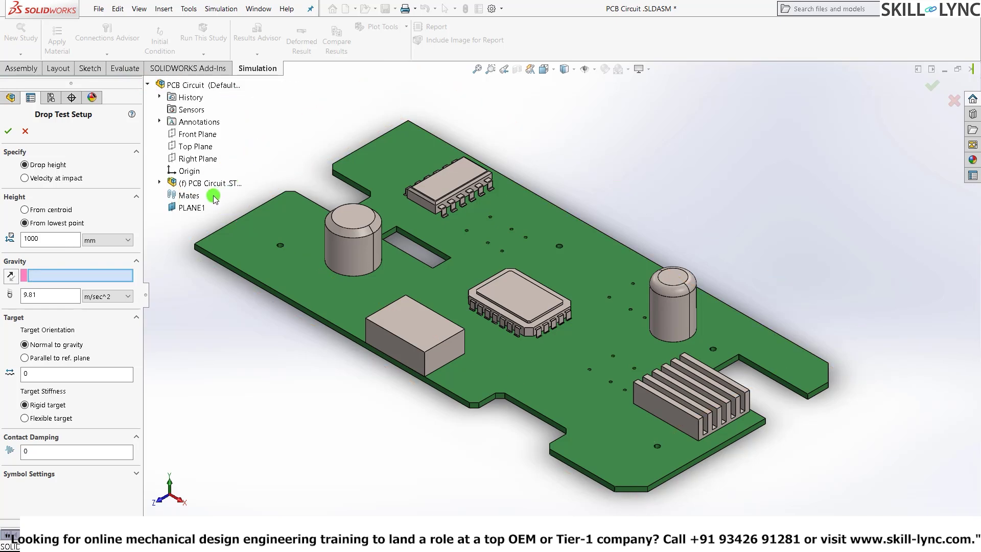
{"action": "left_click", "coordinate": [186, 208]}
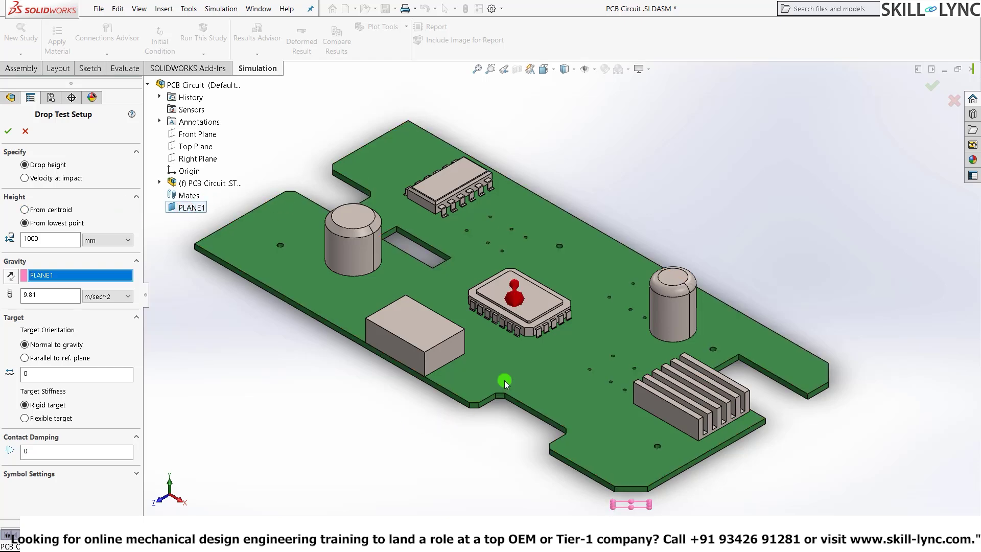
{"action": "scroll", "coordinate": [562, 292], "scroll_direction": "up", "scroll_amount": 3}
{"action": "middle_click_drag", "start_coordinate": [596, 109], "coordinate": [588, 413]}
{"action": "scroll", "coordinate": [588, 413], "scroll_direction": "down", "scroll_amount": 3}
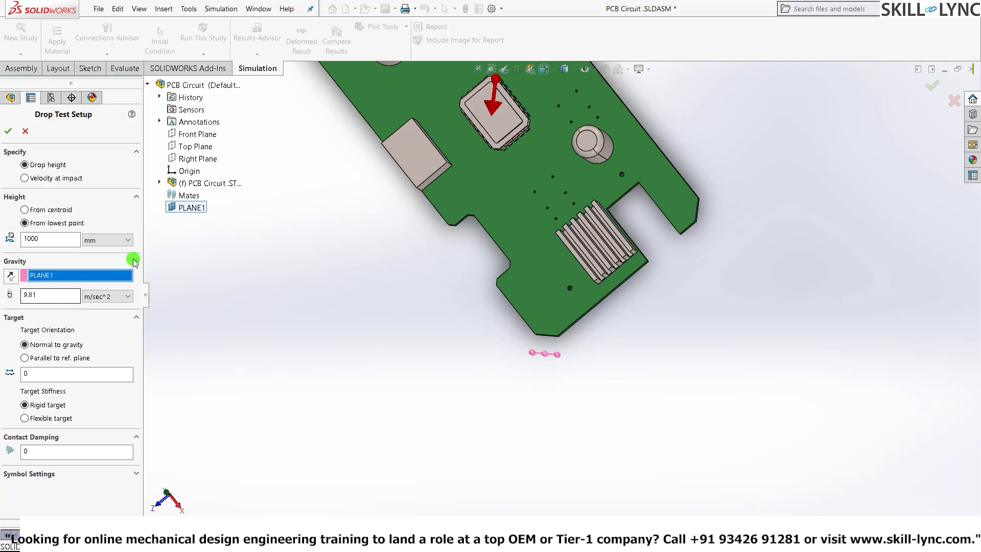
{"action": "left_click", "coordinate": [148, 84]}
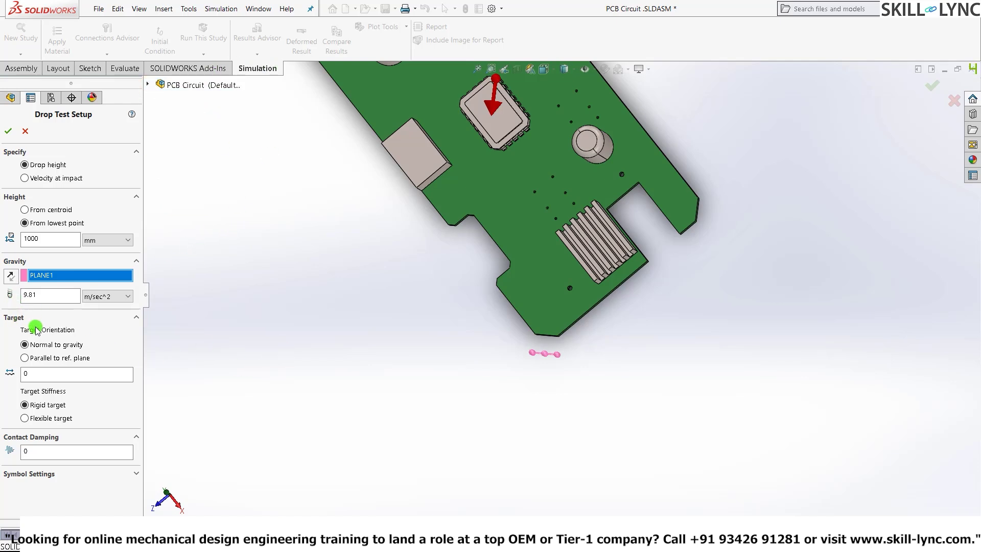
Set the drop test's target orientation to Normal to gravity.
{"action": "left_click", "coordinate": [51, 344]}
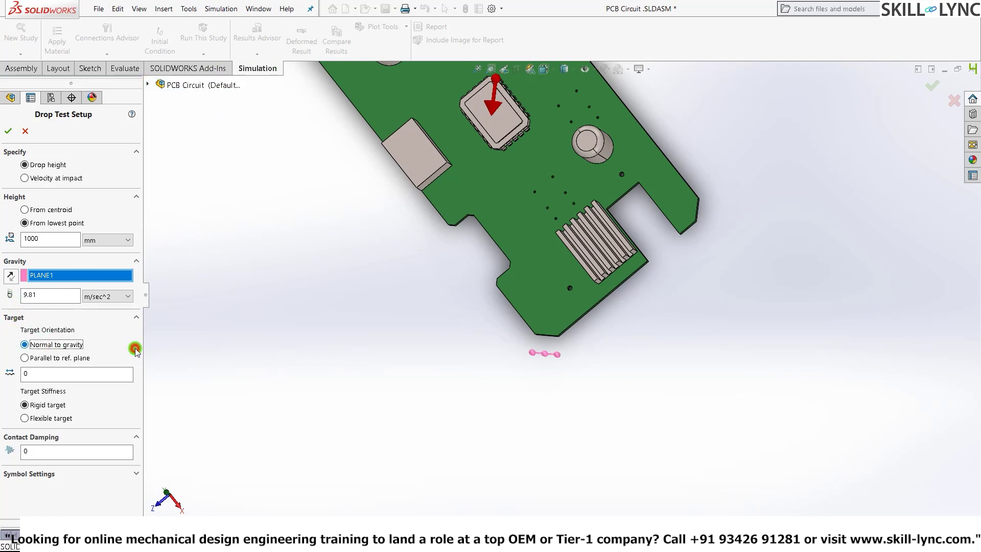
{"action": "key", "text": "z"}
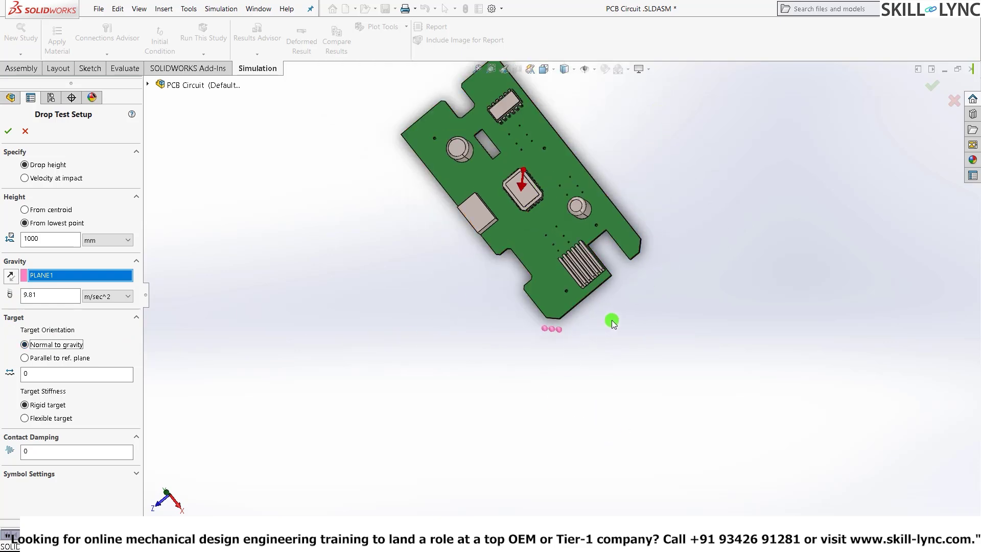
{"action": "scroll", "coordinate": [538, 179], "scroll_direction": "down", "scroll_amount": 5}
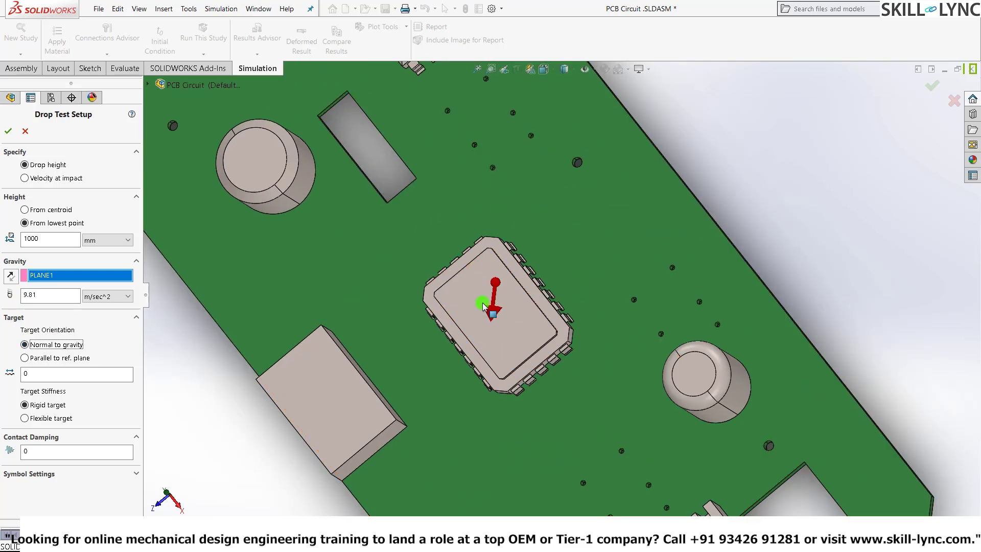
{"action": "scroll", "coordinate": [477, 299], "scroll_direction": "up", "scroll_amount": 5}
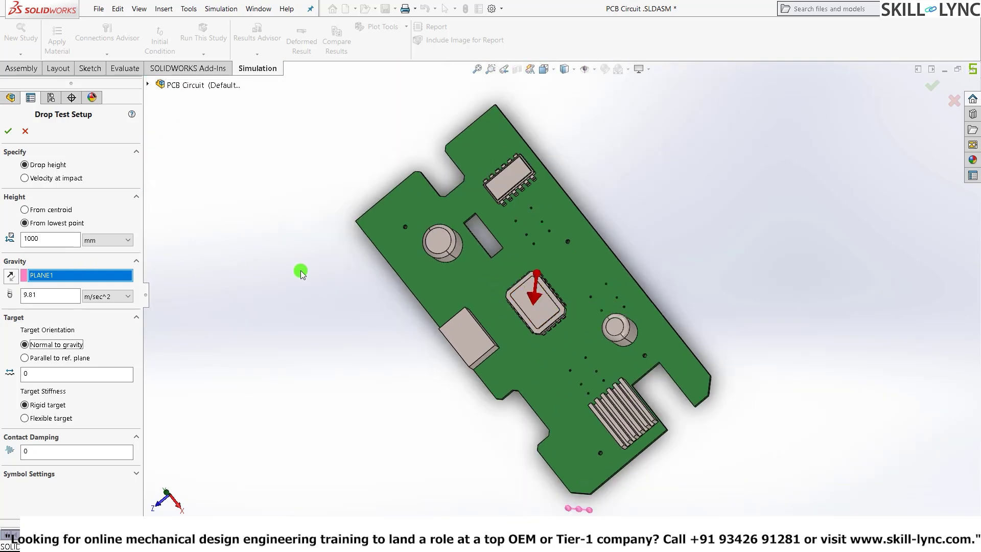
{"action": "scroll", "coordinate": [448, 317], "scroll_direction": "down", "scroll_amount": 2}
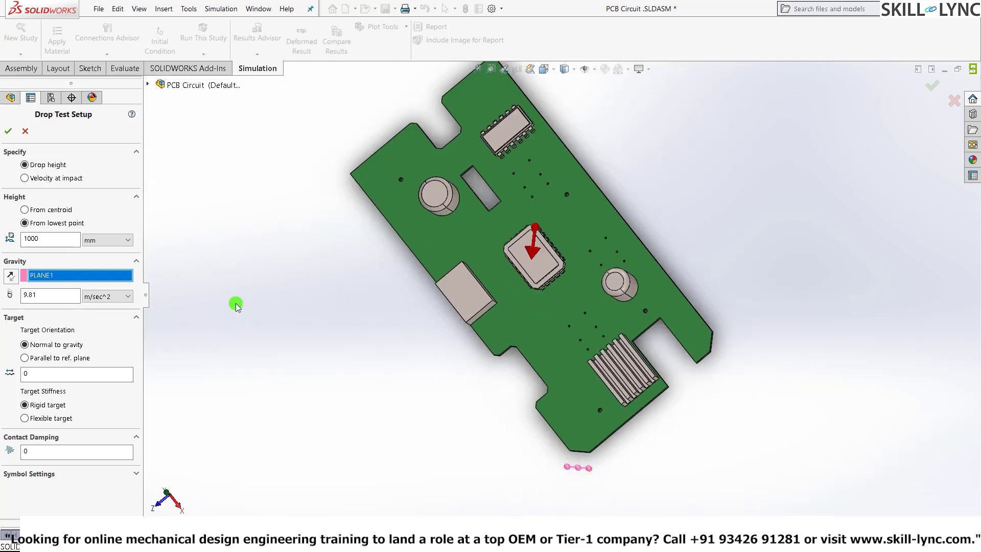
{"action": "left_click", "coordinate": [57, 357]}
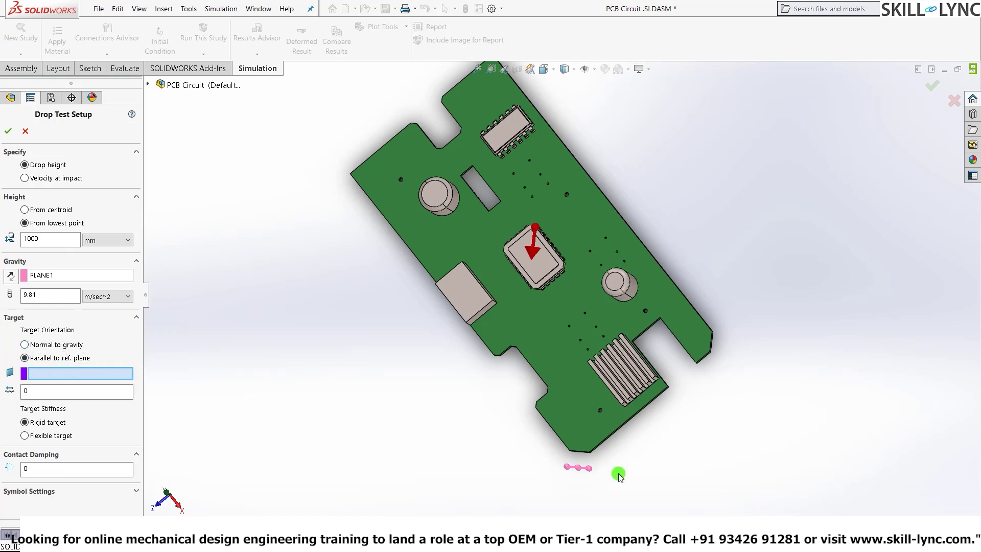
{"action": "left_click", "coordinate": [458, 478]}
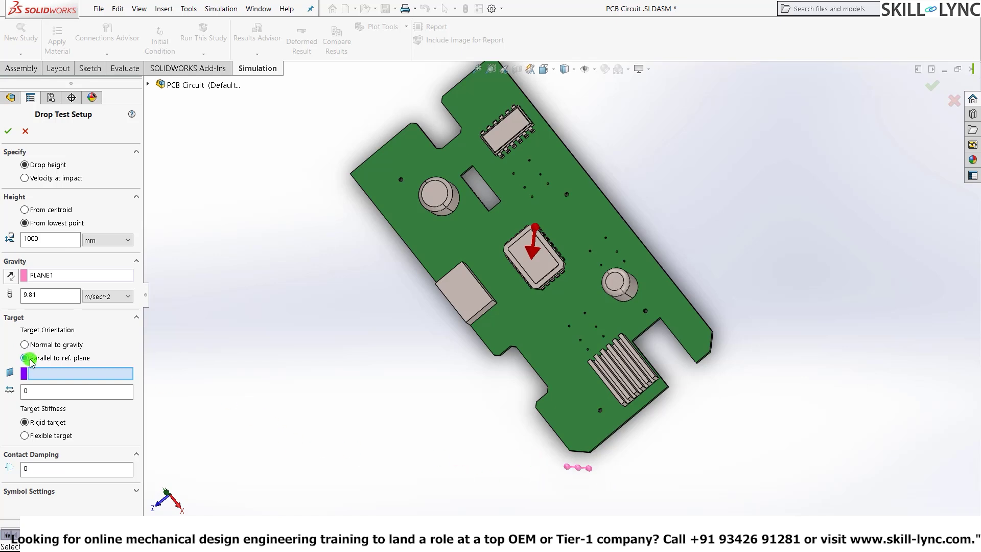
{"action": "left_click", "coordinate": [55, 346]}
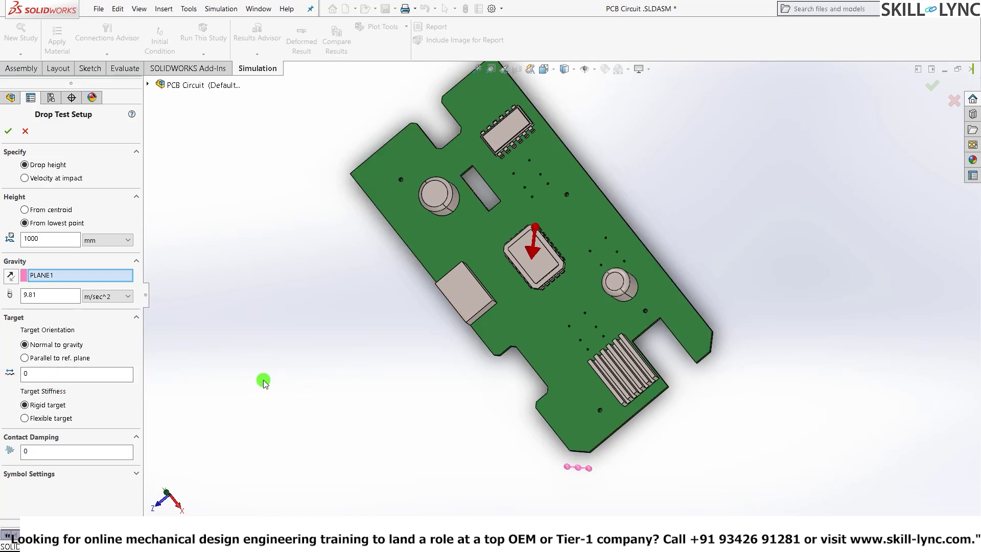
Set the target stiffness to Rigid target and accept the drop test setup.
{"action": "left_click", "coordinate": [123, 373]}
{"action": "left_click", "coordinate": [38, 409]}
{"action": "left_click", "coordinate": [25, 419]}
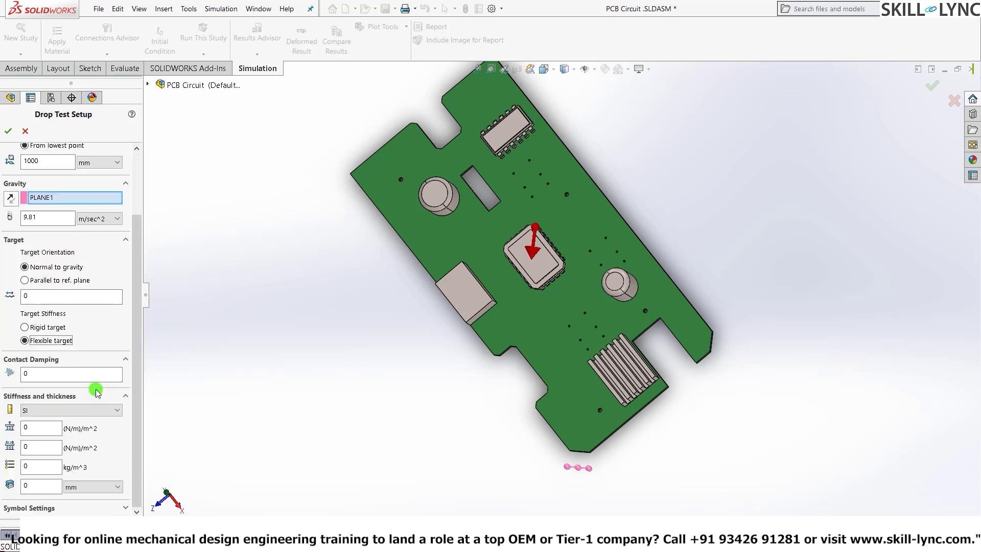
{"action": "scroll", "coordinate": [94, 397], "scroll_direction": "down", "scroll_amount": 3}
{"action": "left_click", "coordinate": [64, 411]}
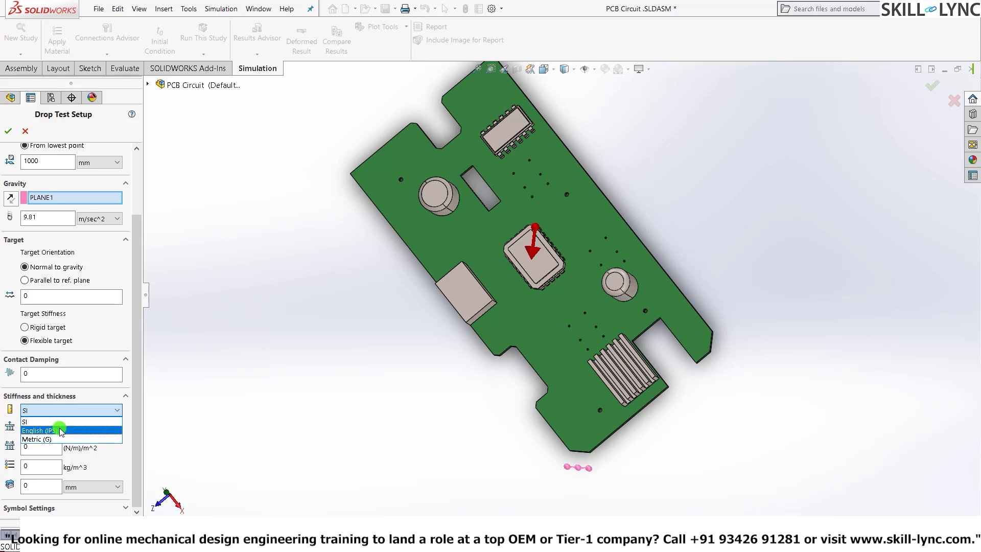
{"action": "left_click", "coordinate": [211, 438]}
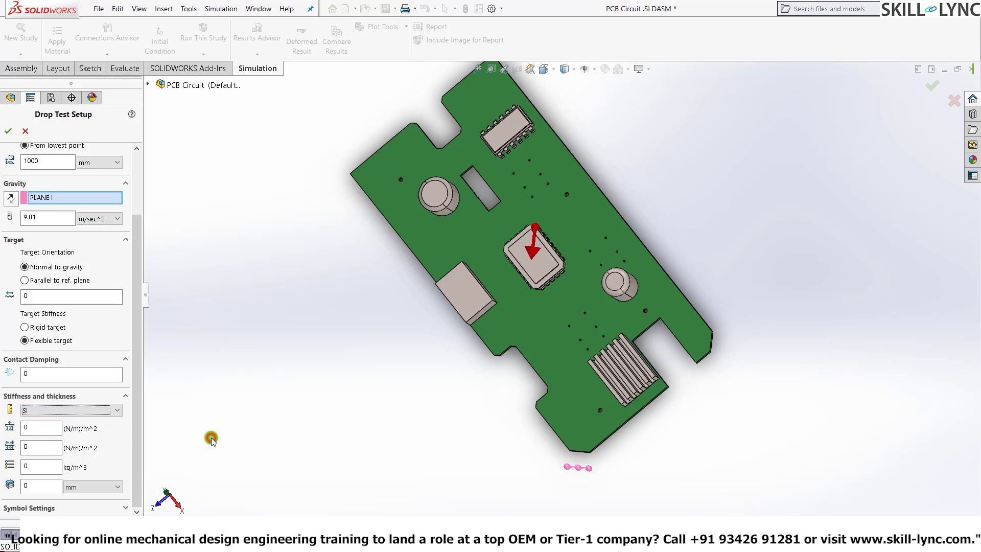
{"action": "left_click", "coordinate": [49, 328]}
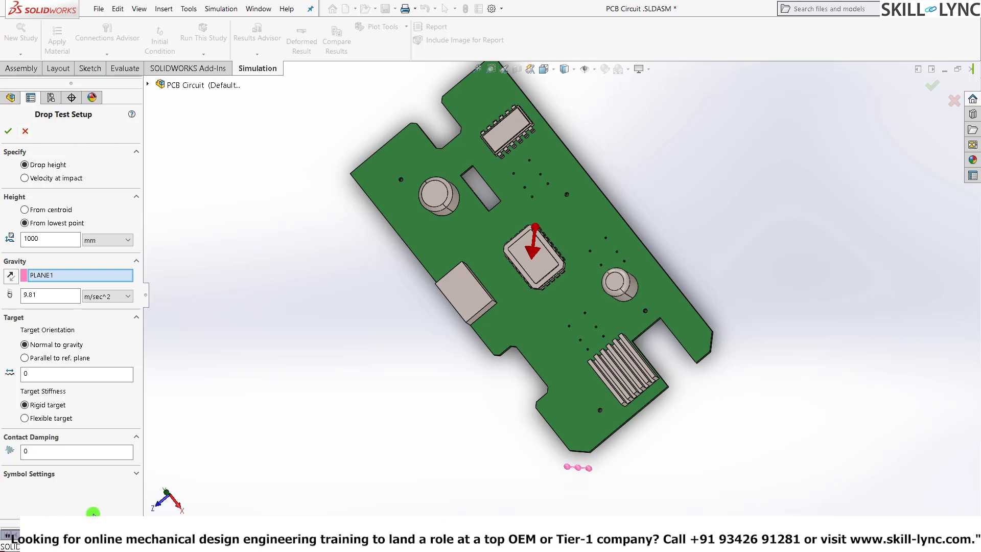
{"action": "left_click", "coordinate": [6, 132]}
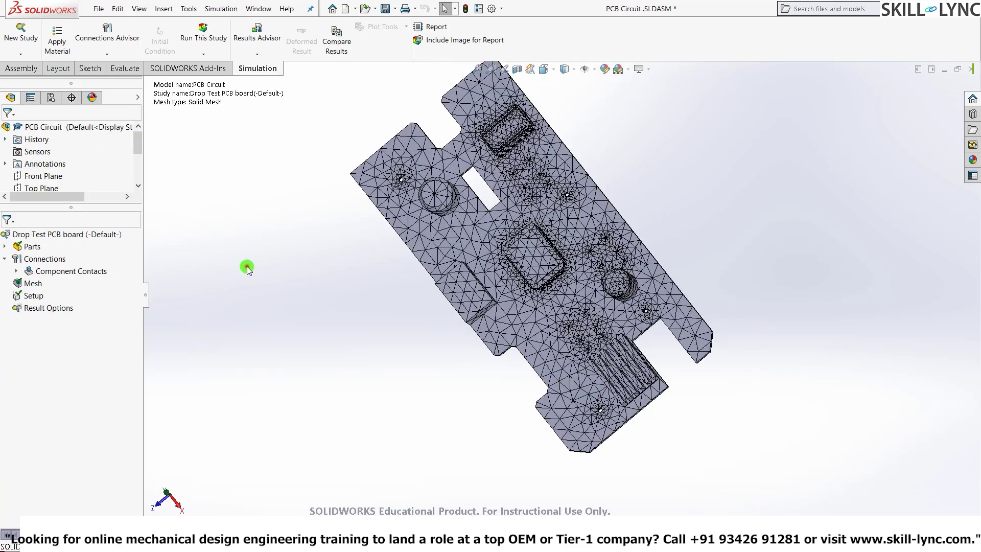
Define the study's result options with a solution time after impact of 100 microseconds.
{"action": "mouse_move", "coordinate": [456, 237]}
{"action": "middle_mouse_down"}
{"action": "mouse_move", "coordinate": [480, 277]}
{"action": "mouse_move", "coordinate": [460, 276]}
{"action": "mouse_move", "coordinate": [462, 252]}
{"action": "middle_mouse_up"}
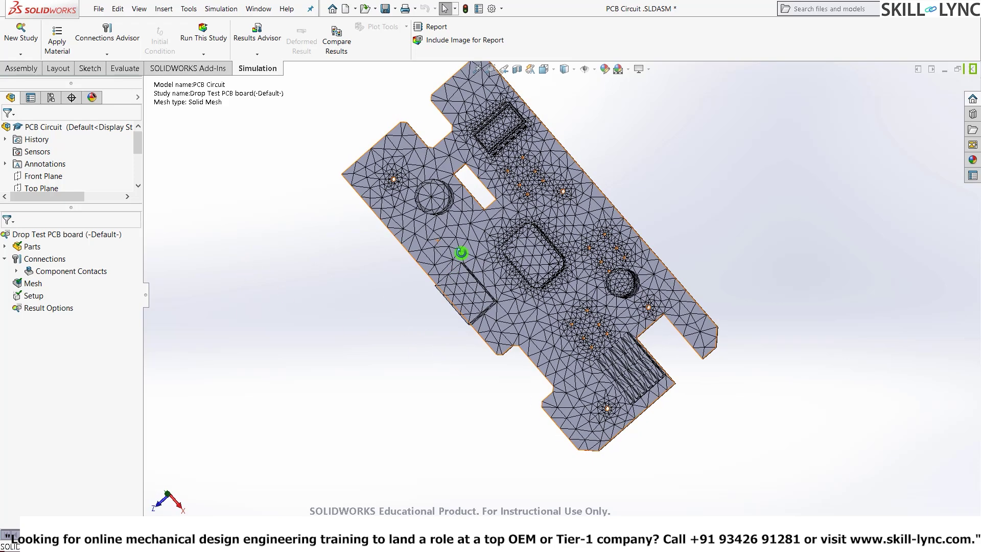
{"action": "key", "text": "ctrl+7"}
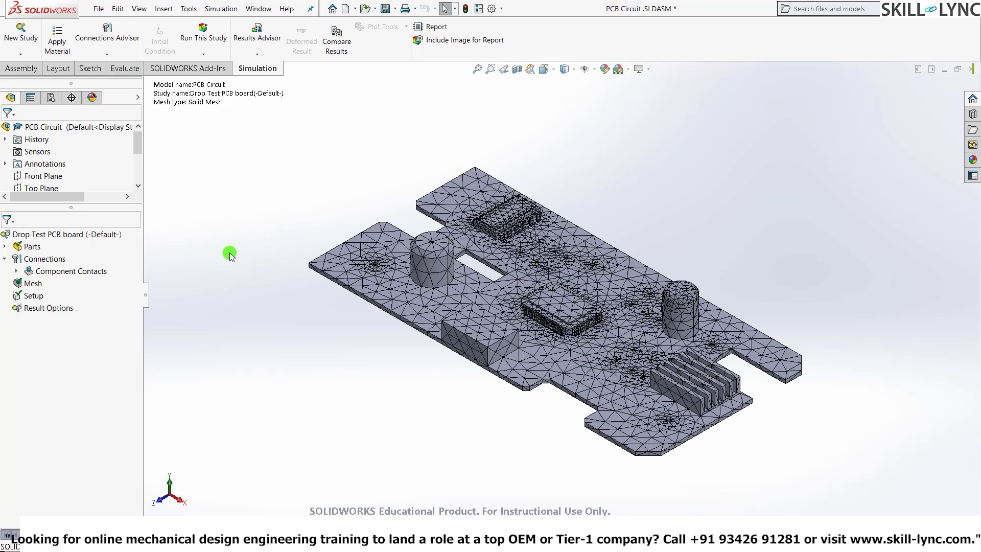
{"action": "right_click", "coordinate": [45, 310]}
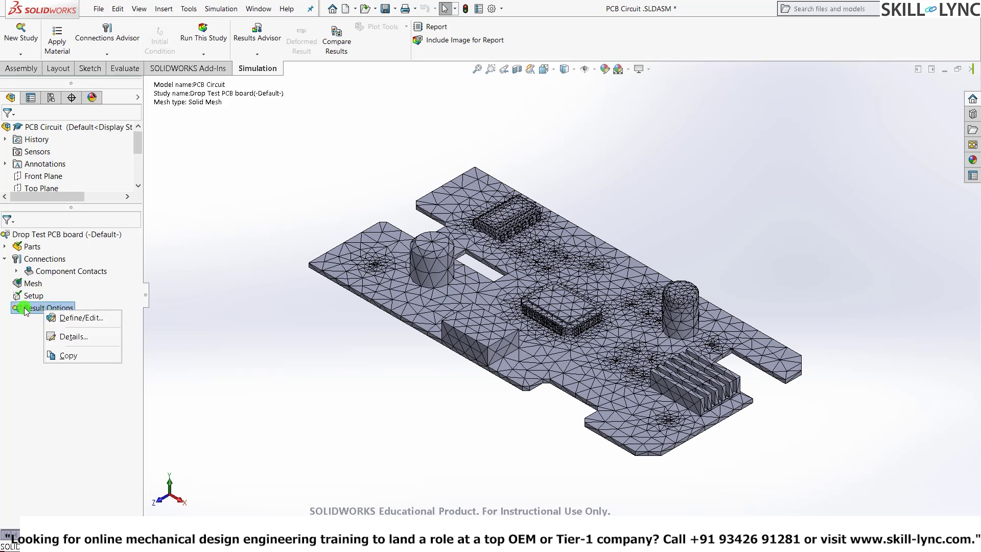
{"action": "left_click", "coordinate": [63, 317]}
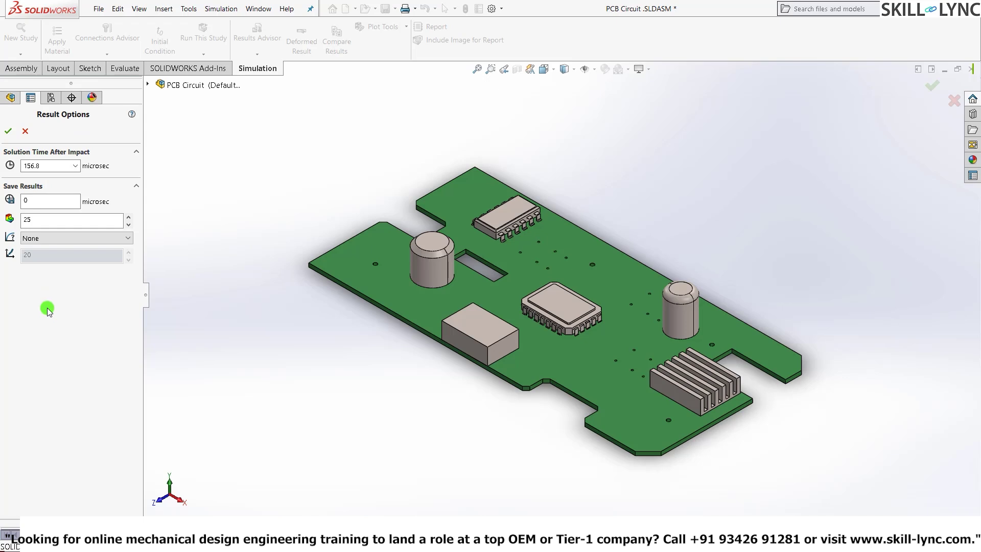
{"action": "double_click", "coordinate": [45, 167]}
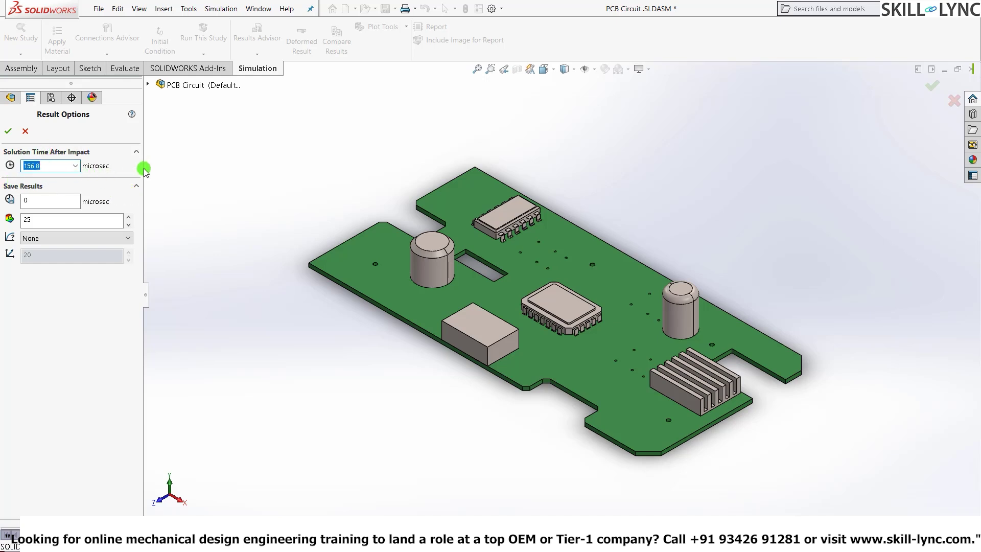
{"action": "left_click", "coordinate": [52, 165]}
{"action": "key", "text": "BackSpace"}
{"action": "key", "text": "BackSpace"}
{"action": "key", "text": "BackSpace"}
{"action": "key", "text": "BackSpace"}
{"action": "type", "text": "00"}
{"action": "left_click", "coordinate": [42, 200]}
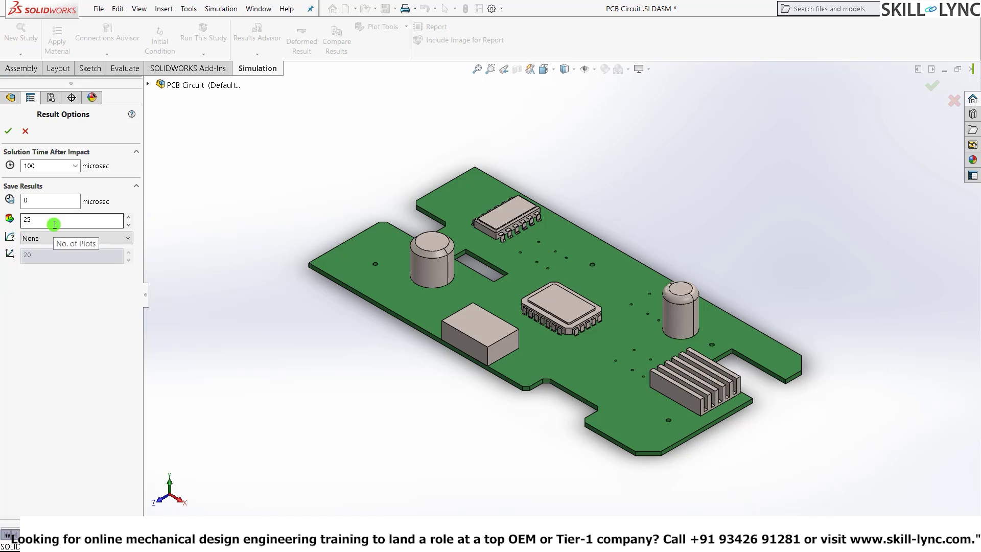
{"action": "left_click", "coordinate": [7, 132]}
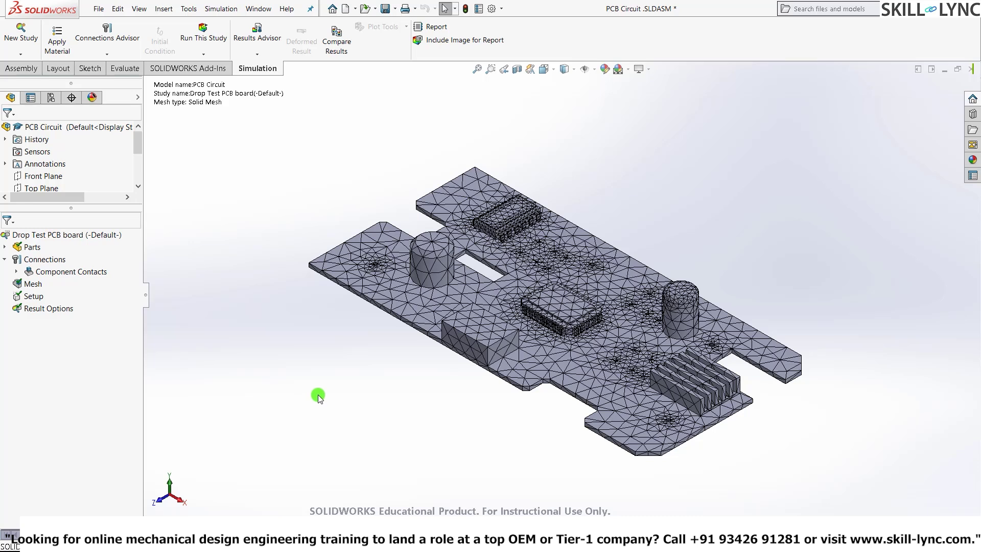
Review the drop test study's result options for solution time and saved results, and close them without changes.
{"action": "right_click", "coordinate": [40, 308]}
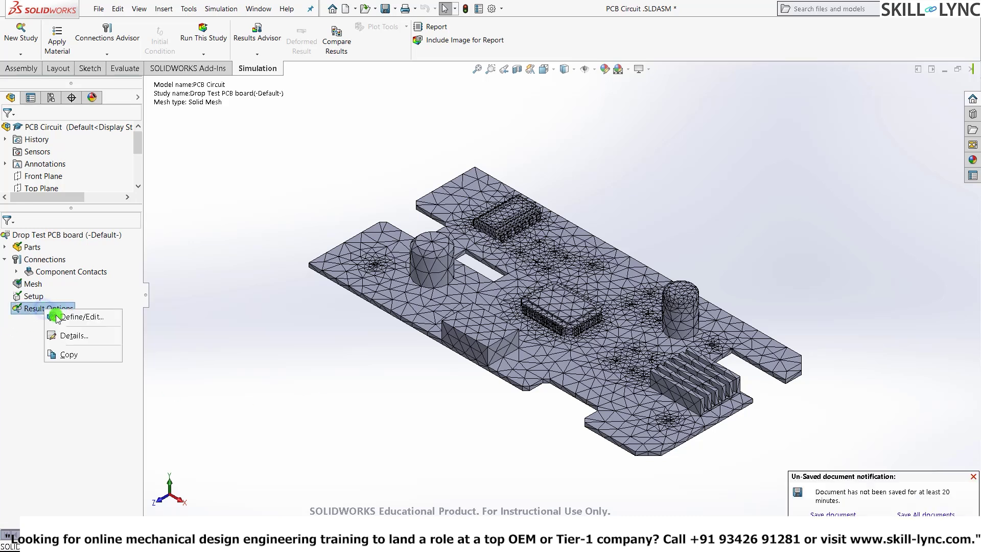
{"action": "left_click", "coordinate": [77, 317]}
{"action": "left_click", "coordinate": [49, 167]}
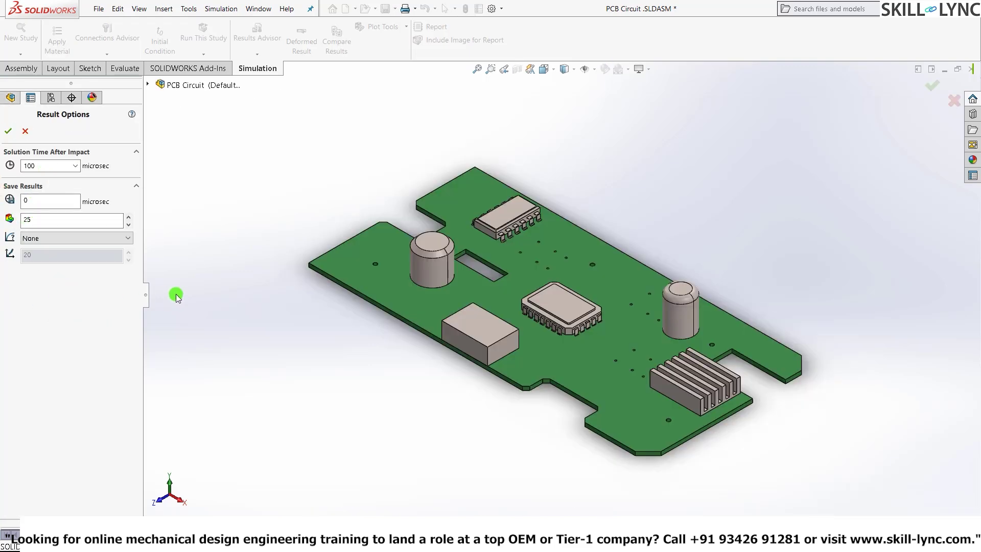
{"action": "left_click", "coordinate": [26, 131]}
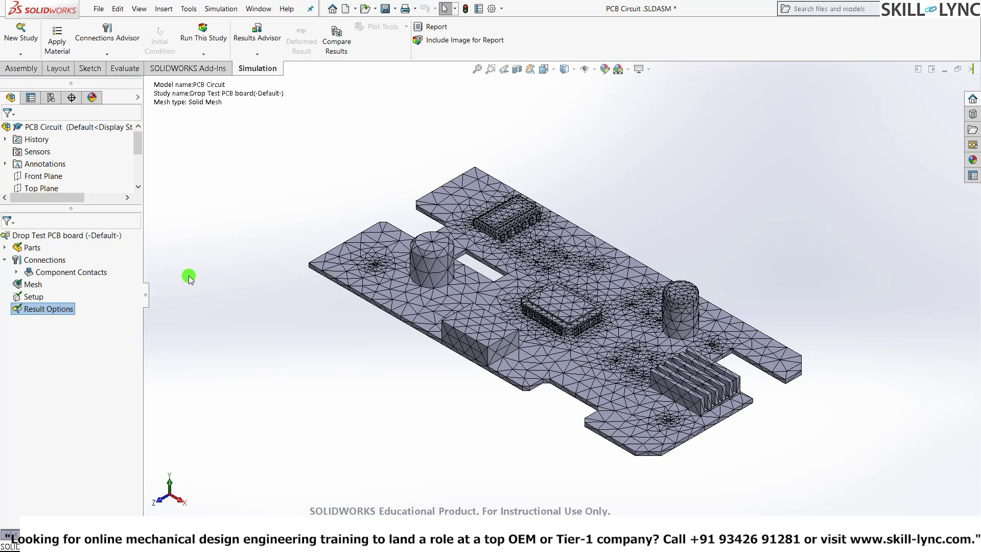
{"action": "left_click", "coordinate": [57, 321]}
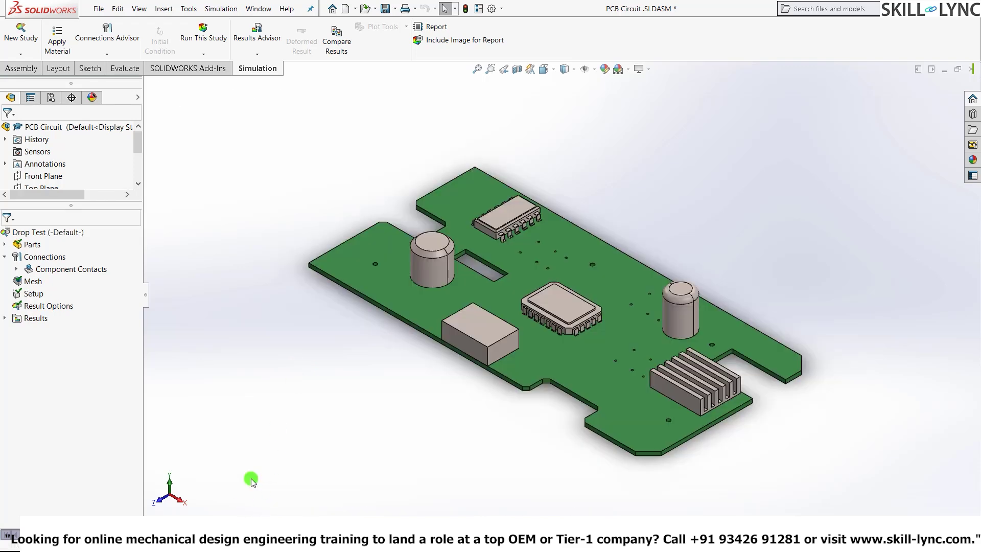
Display the resultant displacement plot and the equivalent strain plot from the solved Drop Test study's results.
{"action": "left_click", "coordinate": [5, 318]}
{"action": "left_click", "coordinate": [54, 331]}
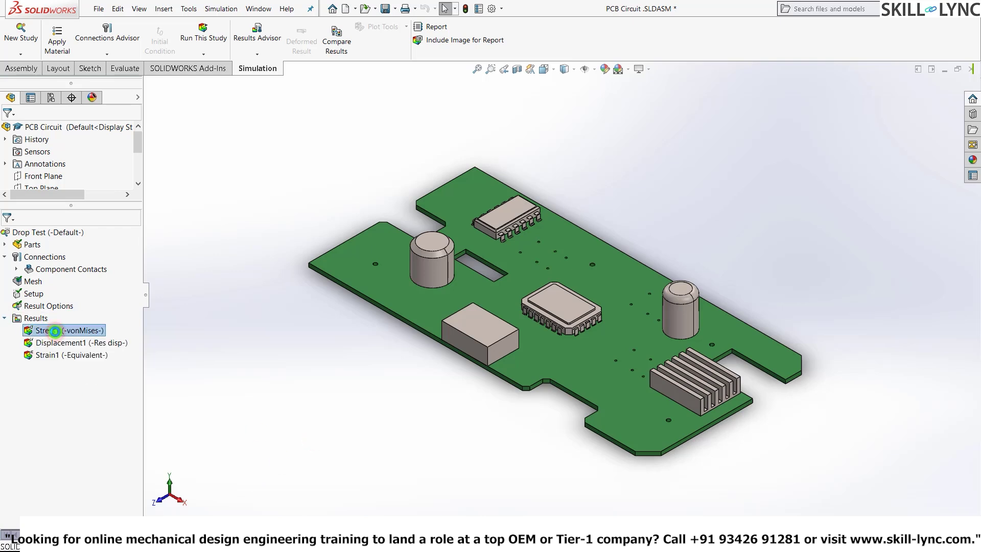
{"action": "double_click", "coordinate": [40, 343]}
{"action": "left_click", "coordinate": [58, 356]}
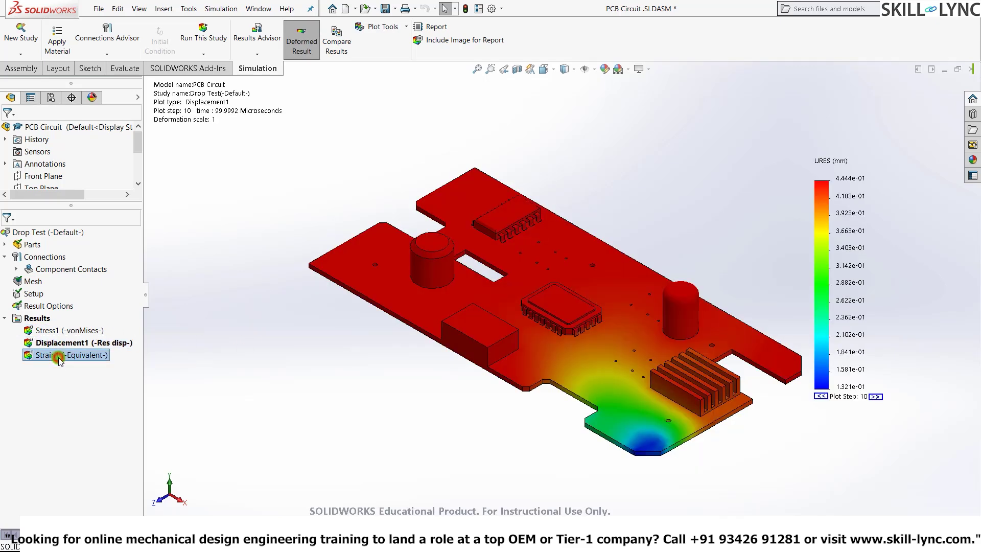
{"action": "double_click", "coordinate": [58, 355]}
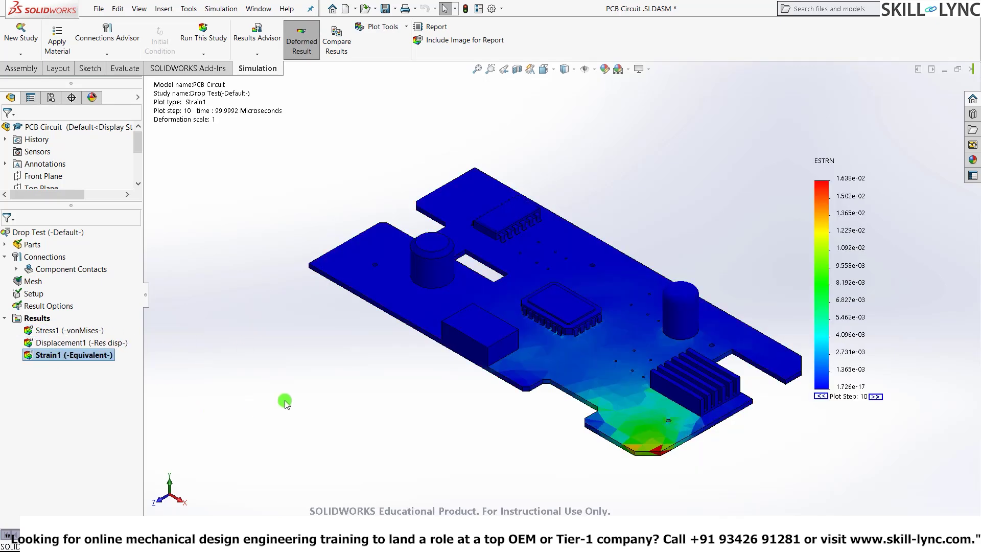
Display the von Mises stress plot, start its animation and stop the playback.
{"action": "left_click", "coordinate": [46, 331]}
{"action": "right_click", "coordinate": [47, 332]}
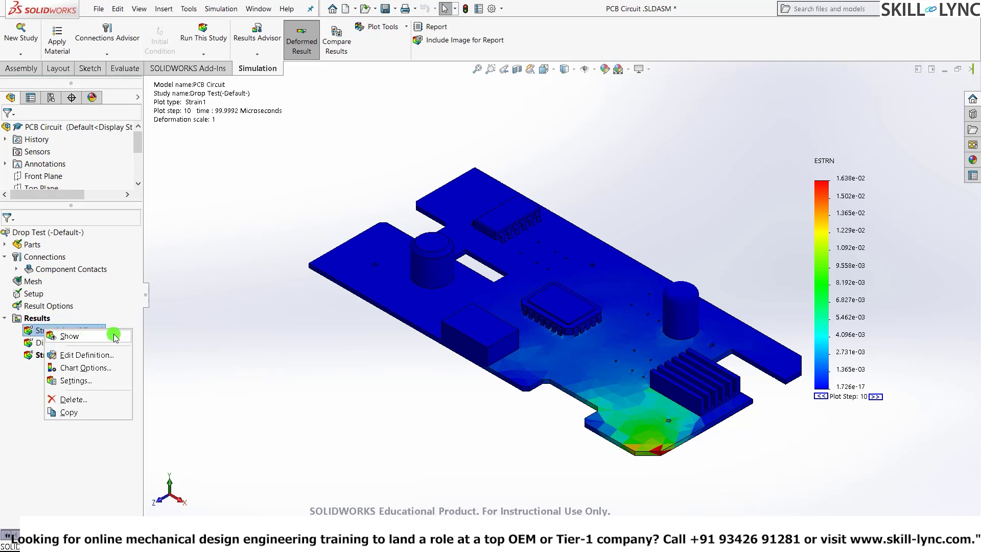
{"action": "left_click", "coordinate": [207, 339]}
{"action": "left_click", "coordinate": [65, 331]}
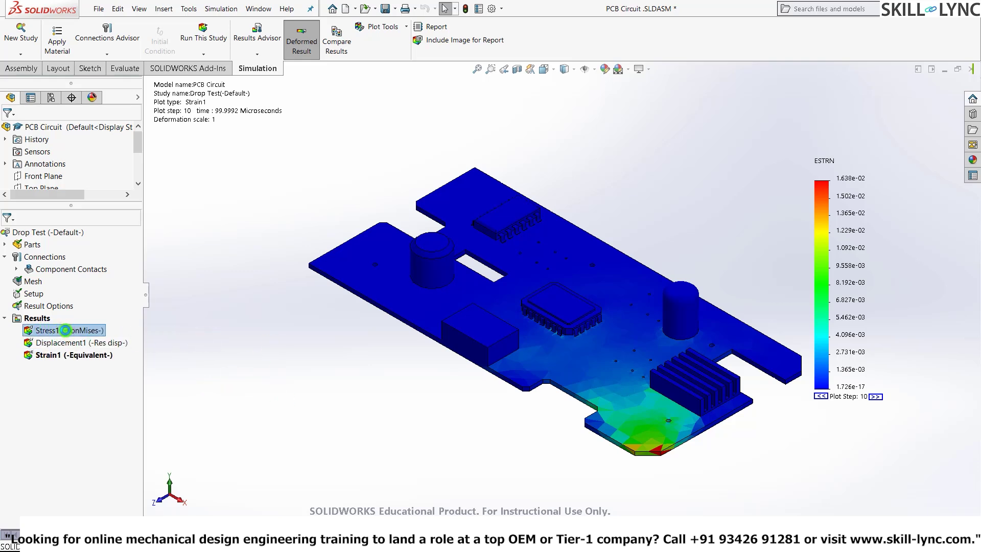
{"action": "double_click", "coordinate": [65, 331]}
{"action": "right_click", "coordinate": [65, 330]}
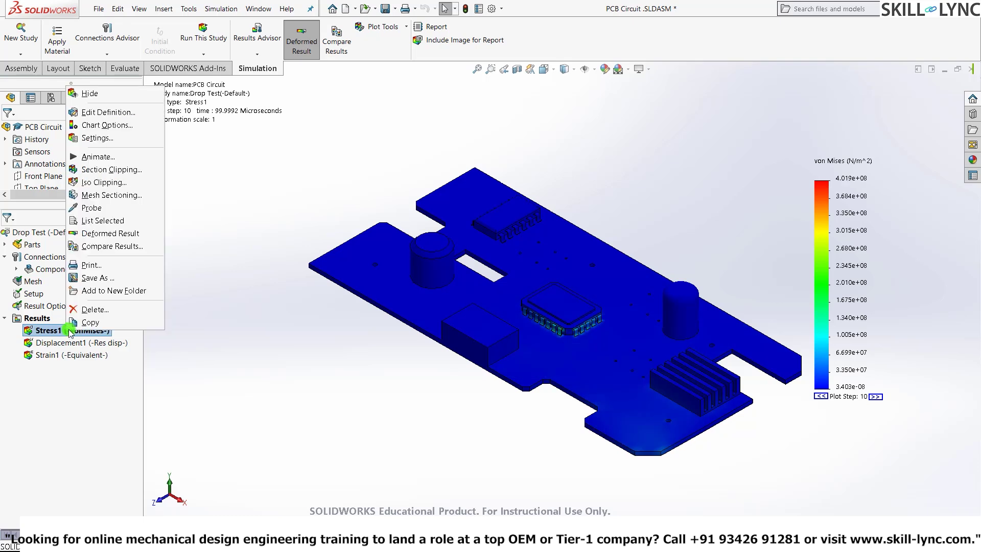
{"action": "left_click", "coordinate": [121, 158]}
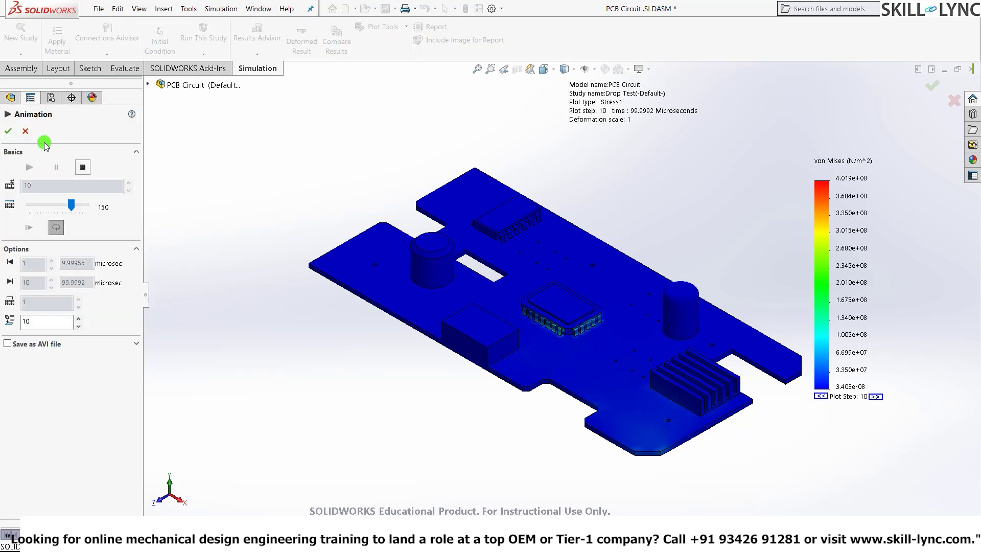
{"action": "left_click", "coordinate": [82, 167]}
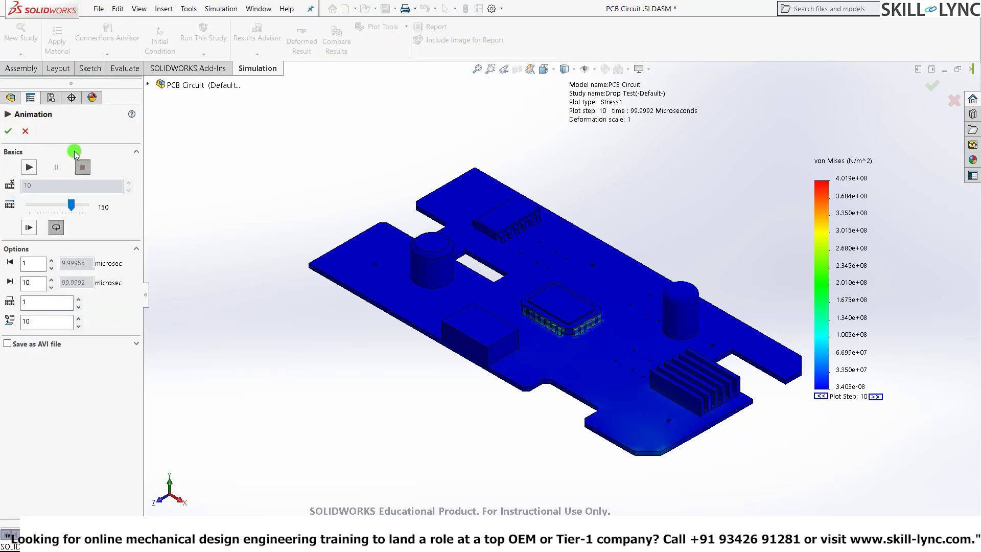
Enable saving the stress animation as an AVI file with the Full Frames (Uncompressed) compressor.
{"action": "left_click", "coordinate": [7, 343]}
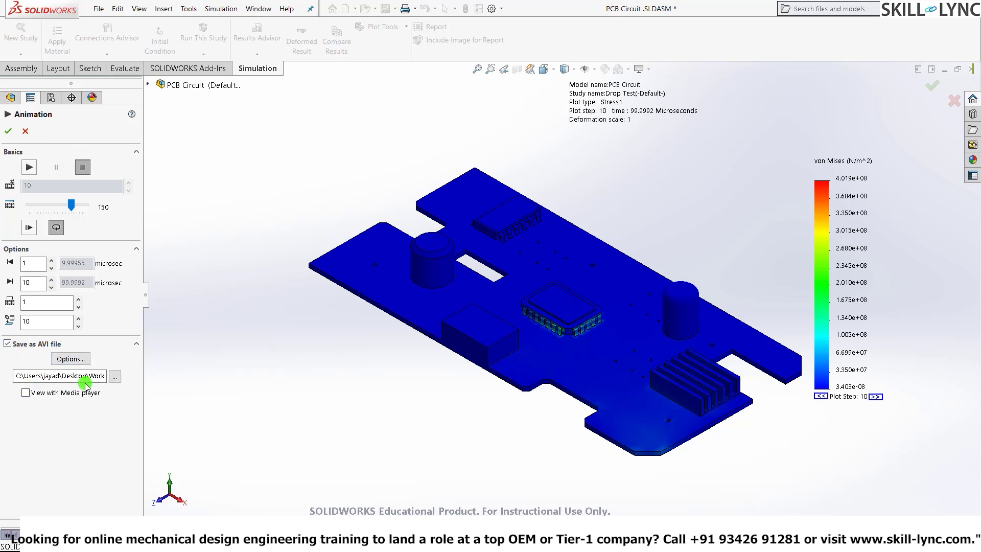
{"action": "left_click", "coordinate": [71, 359]}
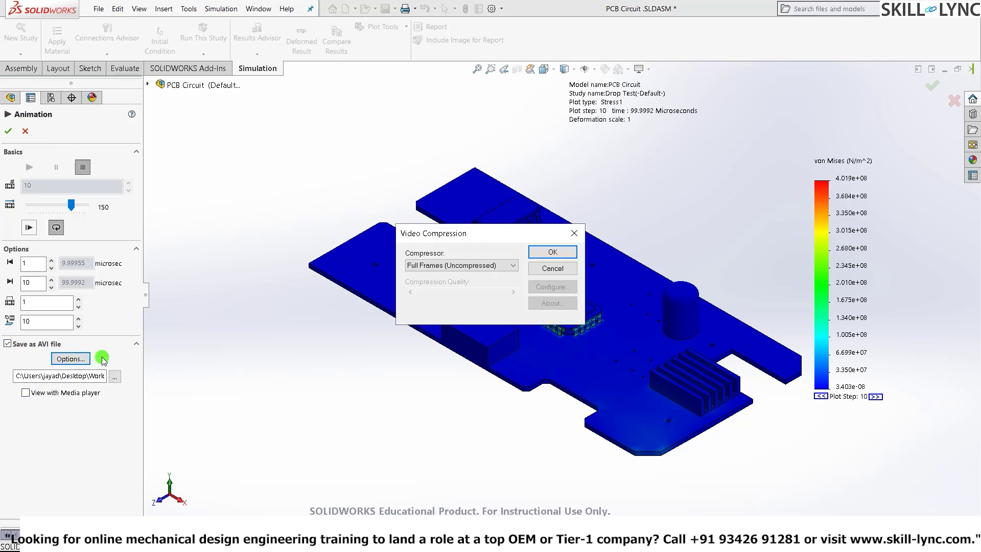
{"action": "left_click", "coordinate": [479, 264]}
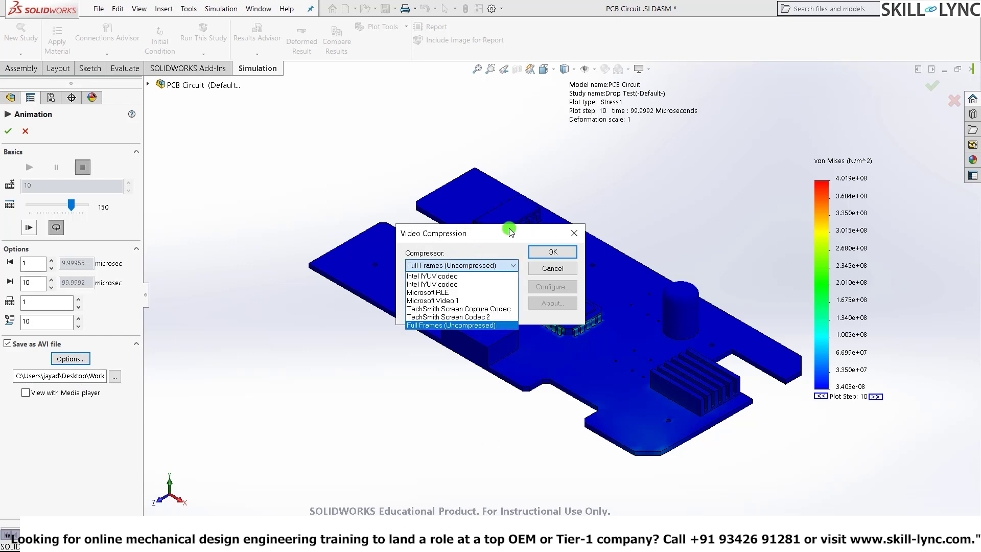
{"action": "left_click", "coordinate": [510, 231]}
{"action": "left_click", "coordinate": [473, 265]}
{"action": "left_click", "coordinate": [424, 325]}
{"action": "left_click", "coordinate": [553, 252]}
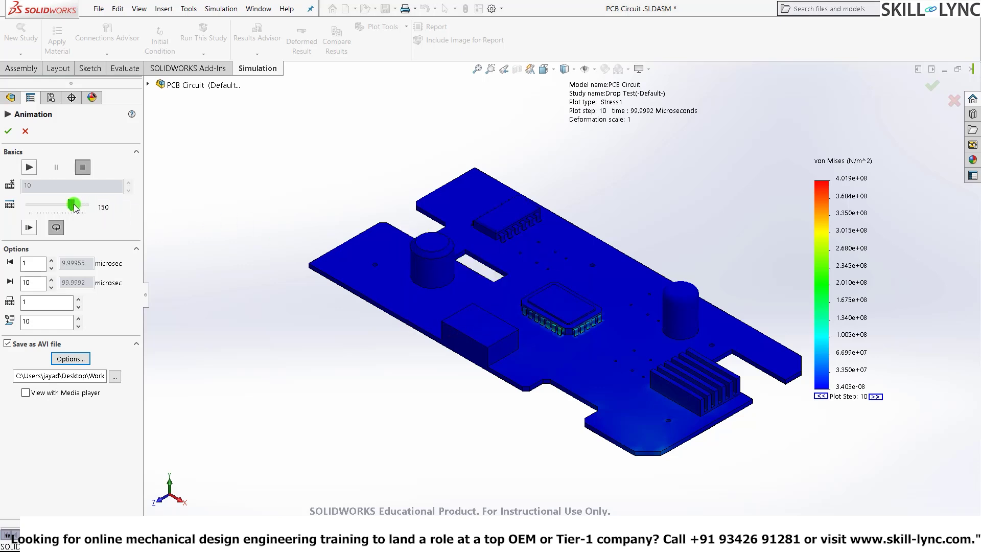
Set the animation speed to 125 and play the stress animation to generate the AVI file.
{"action": "left_click_drag", "start_coordinate": [74, 206], "coordinate": [97, 205]}
{"action": "mouse_move", "coordinate": [83, 210]}
{"action": "left_mouse_down"}
{"action": "mouse_move", "coordinate": [22, 210]}
{"action": "mouse_move", "coordinate": [66, 207]}
{"action": "left_mouse_up"}
{"action": "left_click", "coordinate": [29, 167]}
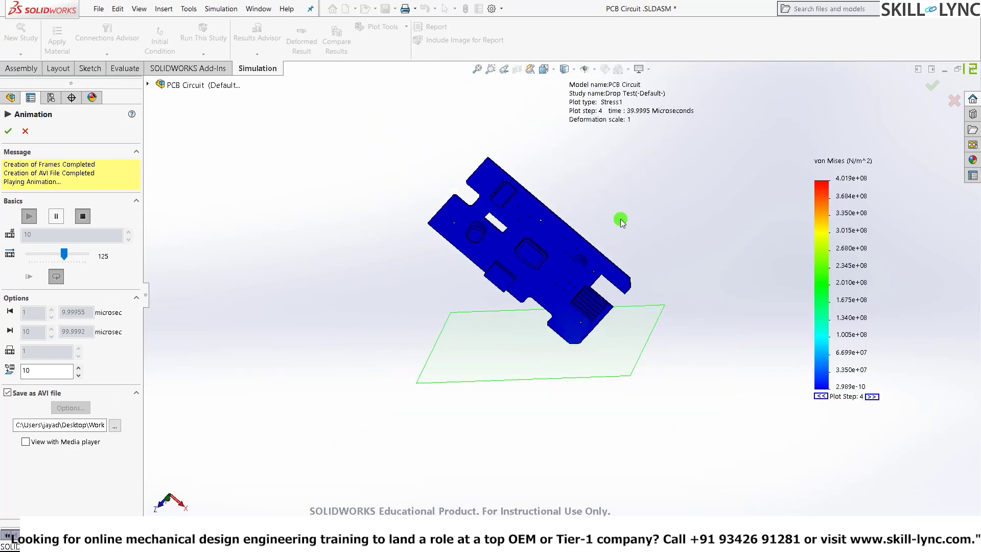
Examine the board's impact on the target plane by pausing and replaying the stress animation from different angles, and close the animation.
{"action": "scroll", "coordinate": [561, 268], "scroll_direction": "down", "scroll_amount": 4}
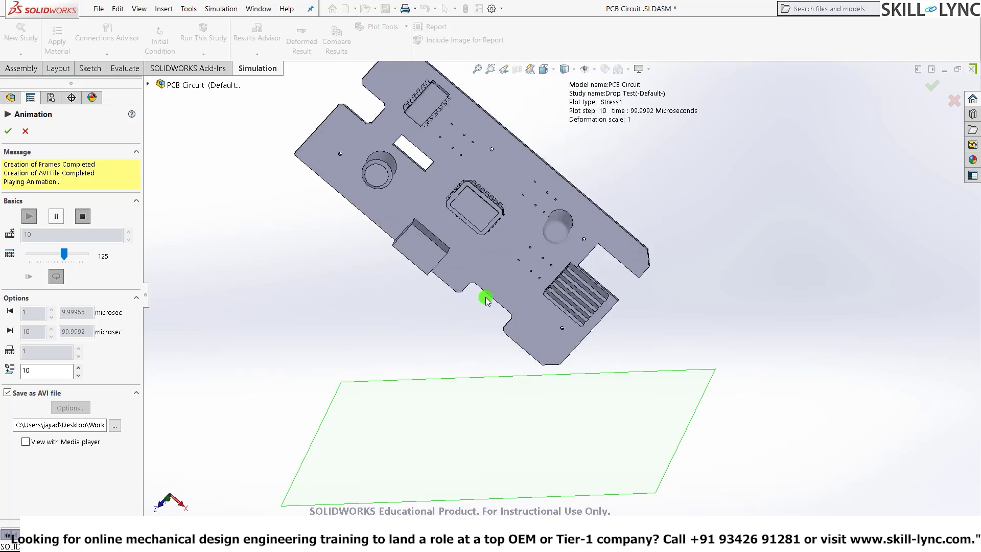
{"action": "left_click", "coordinate": [57, 217]}
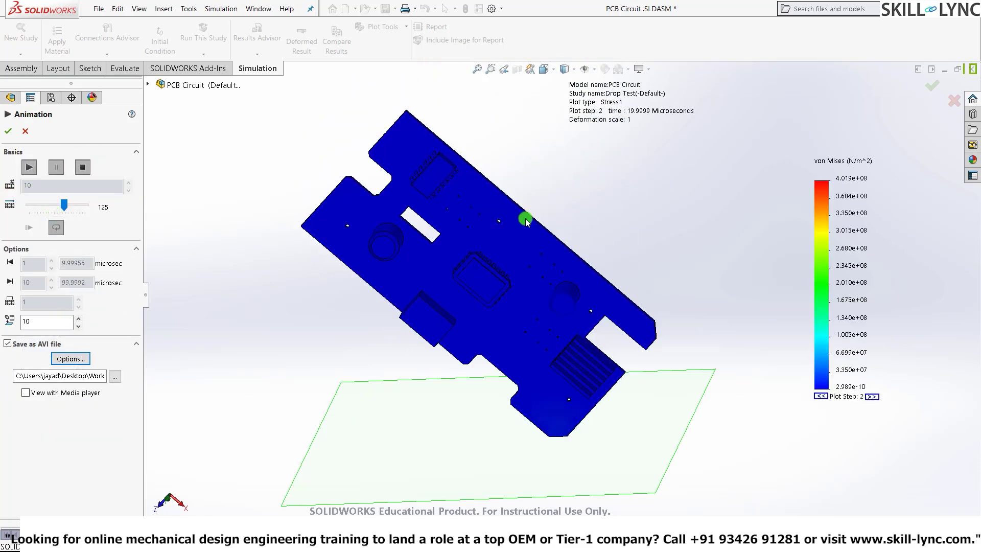
{"action": "middle_click_drag", "start_coordinate": [526, 218], "coordinate": [569, 138]}
{"action": "left_click", "coordinate": [30, 168]}
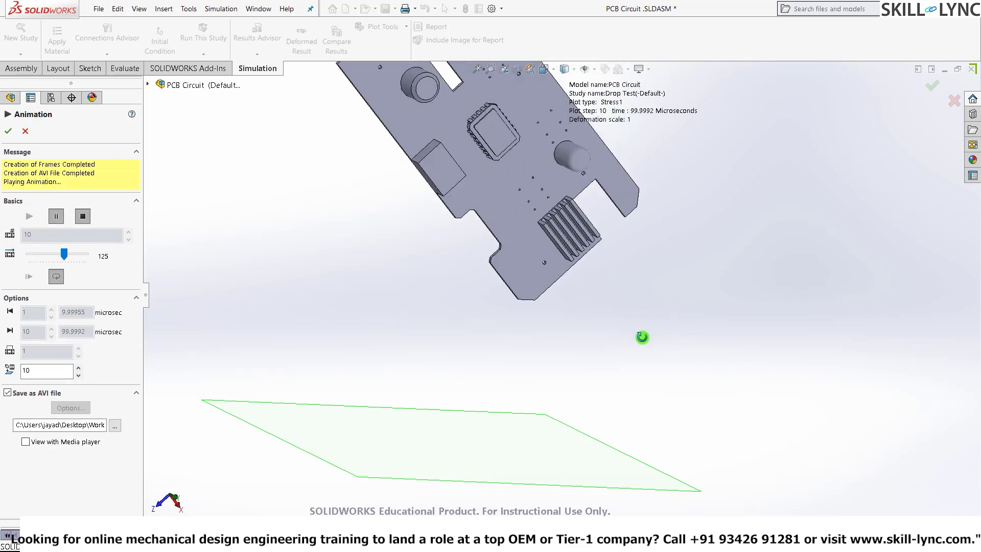
{"action": "middle_click_drag", "start_coordinate": [637, 398], "coordinate": [561, 378]}
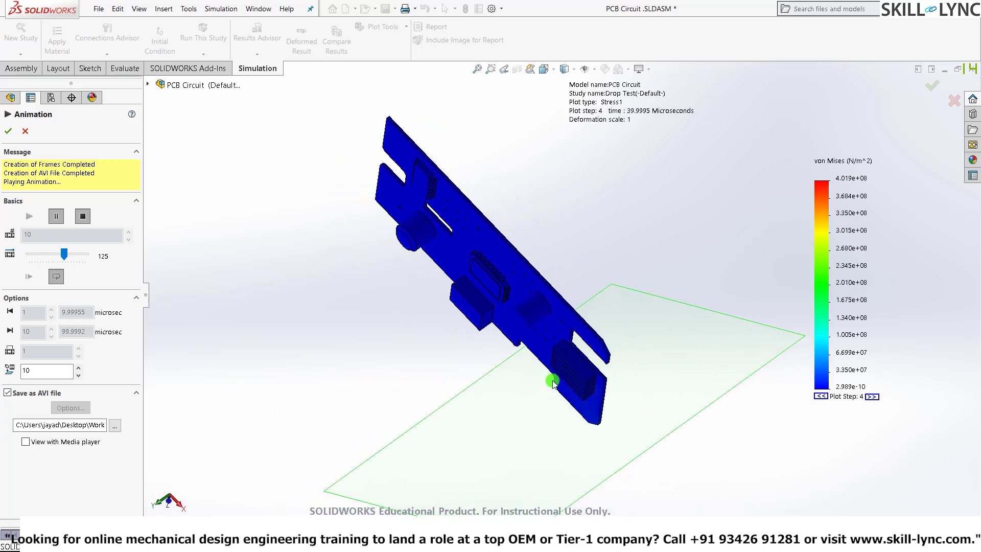
{"action": "scroll", "coordinate": [549, 379], "scroll_direction": "down", "scroll_amount": 2}
{"action": "left_click", "coordinate": [25, 129]}
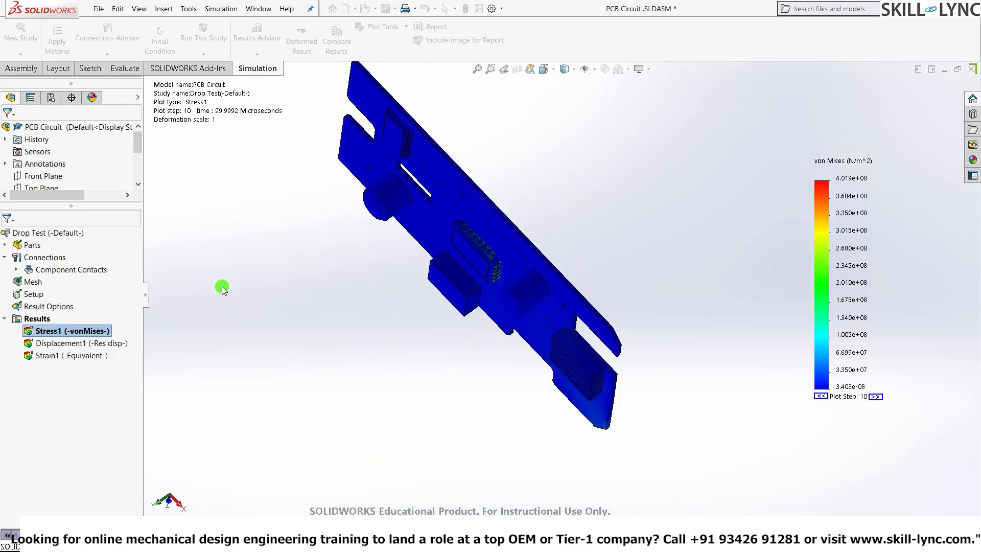
Display the equivalent strain plot of the drop test with the board in isometric view.
{"action": "left_click", "coordinate": [65, 344]}
{"action": "mouse_move", "coordinate": [65, 359]}
{"action": "left_mouse_down"}
{"action": "mouse_move", "coordinate": [77, 350]}
{"action": "mouse_move", "coordinate": [67, 359]}
{"action": "left_mouse_up"}
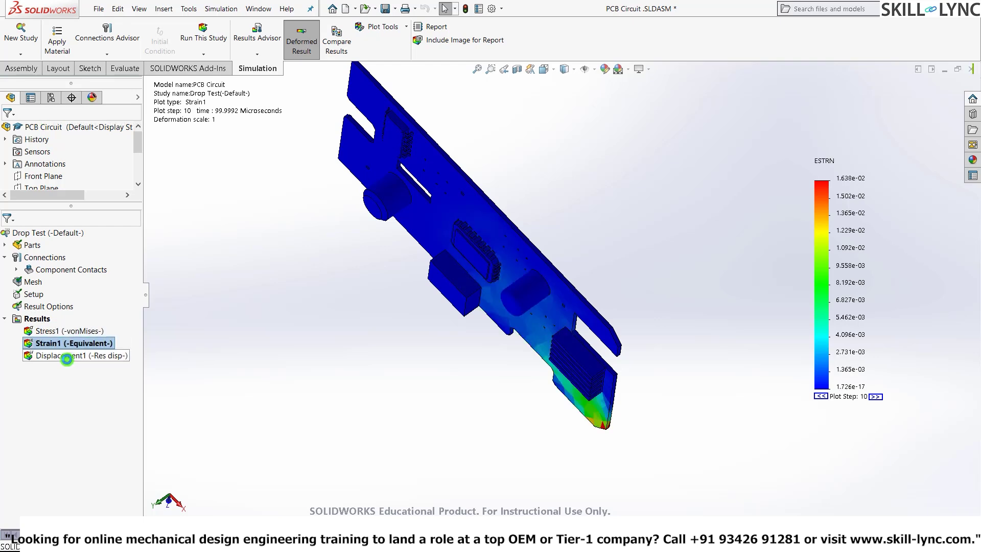
{"action": "left_click", "coordinate": [67, 358]}
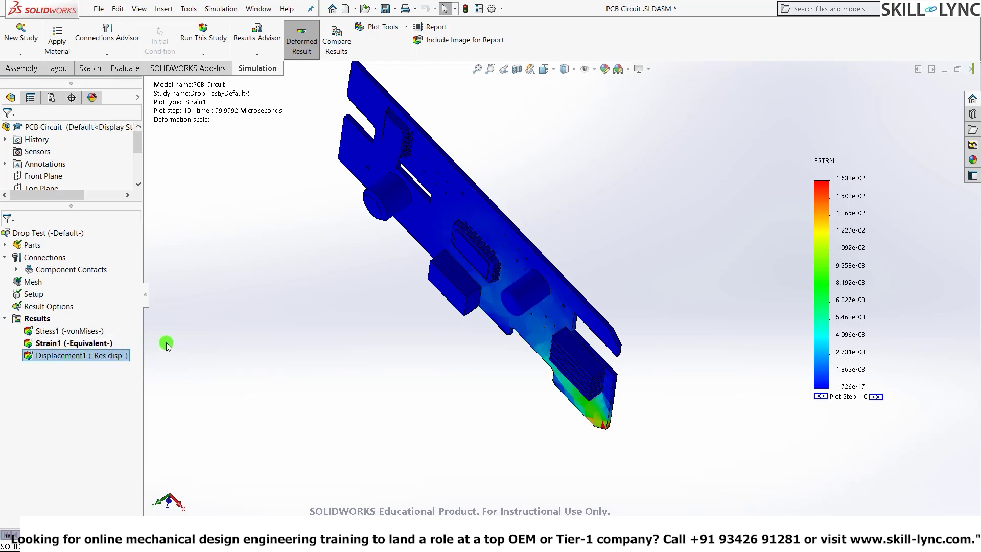
{"action": "key", "text": "ctrl+7"}
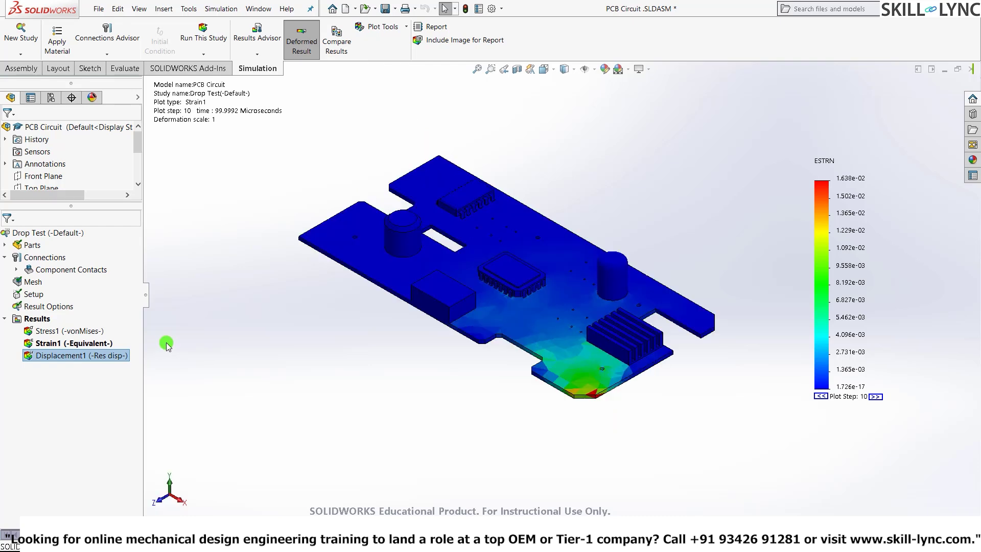